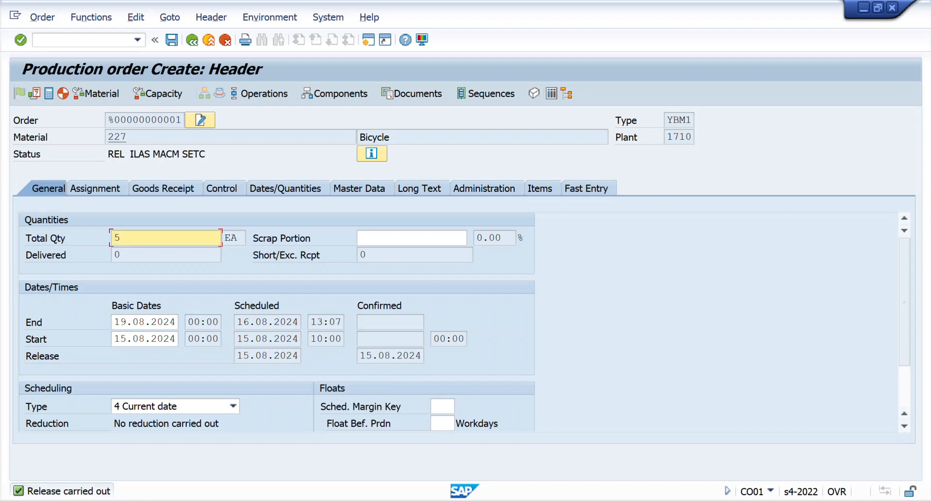
# - Review the order's component list and try to save the order, cancelling the save prompt
pyautogui.click(335, 93)
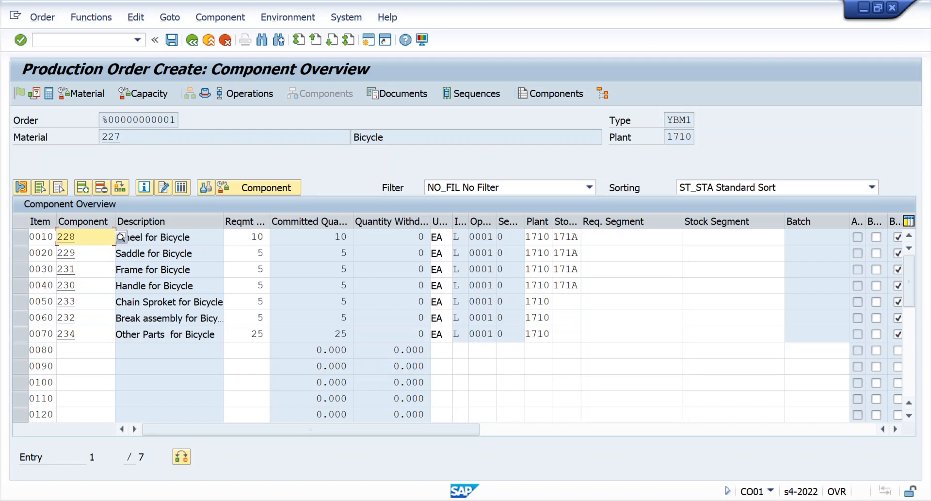
pyautogui.click(171, 40)
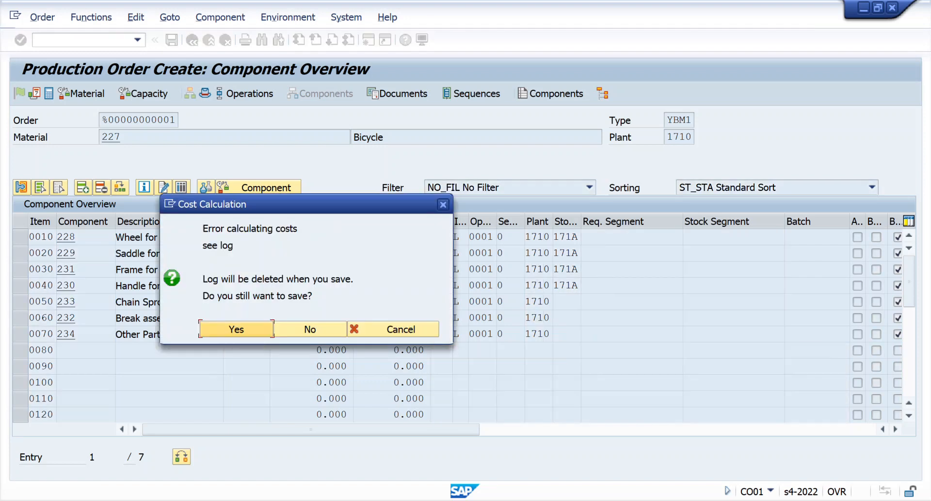
pyautogui.click(394, 329)
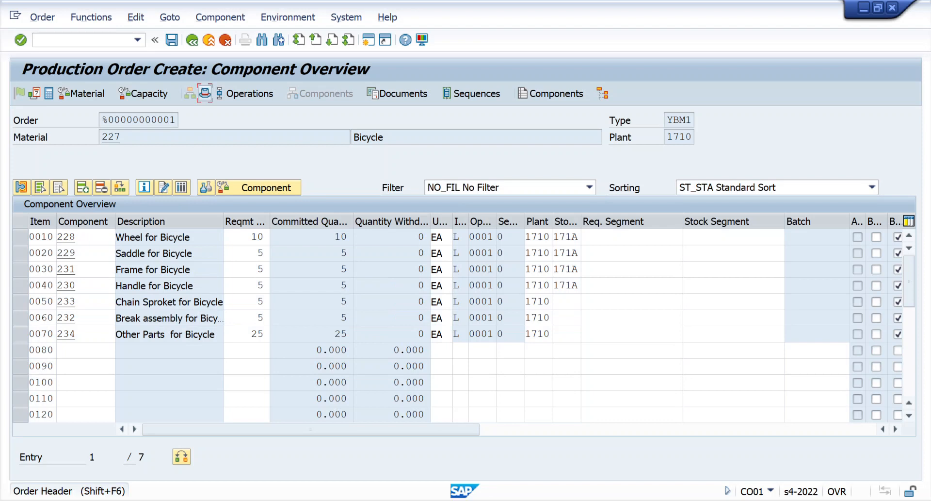
# - Return to the order header and review the Goods Receipt and General tabs
pyautogui.click(205, 93)
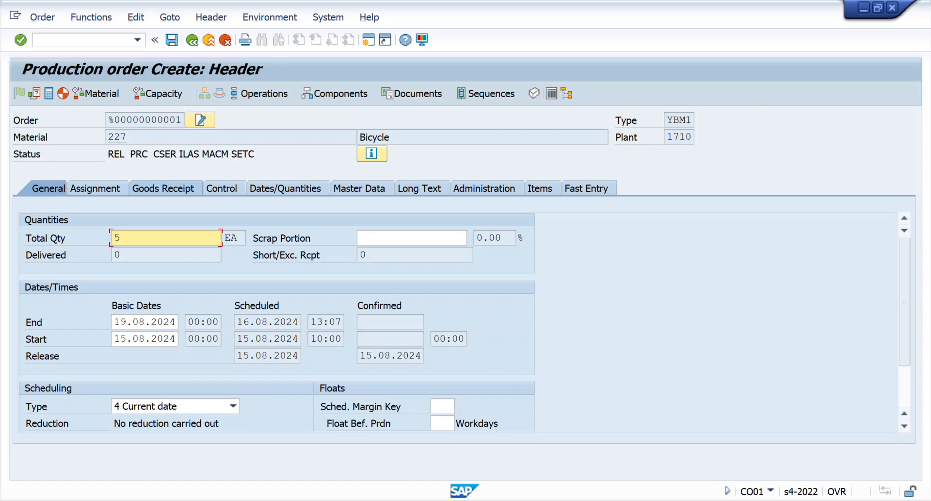
pyautogui.click(164, 188)
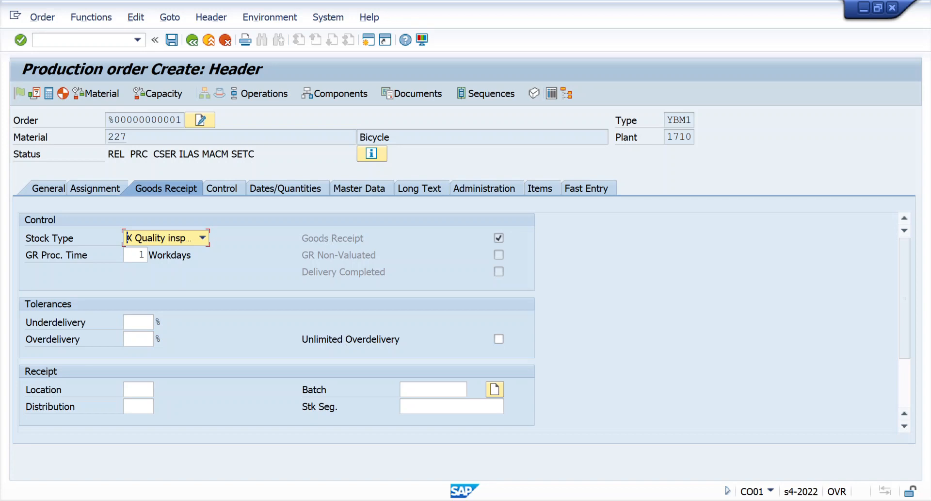
pyautogui.click(138, 322)
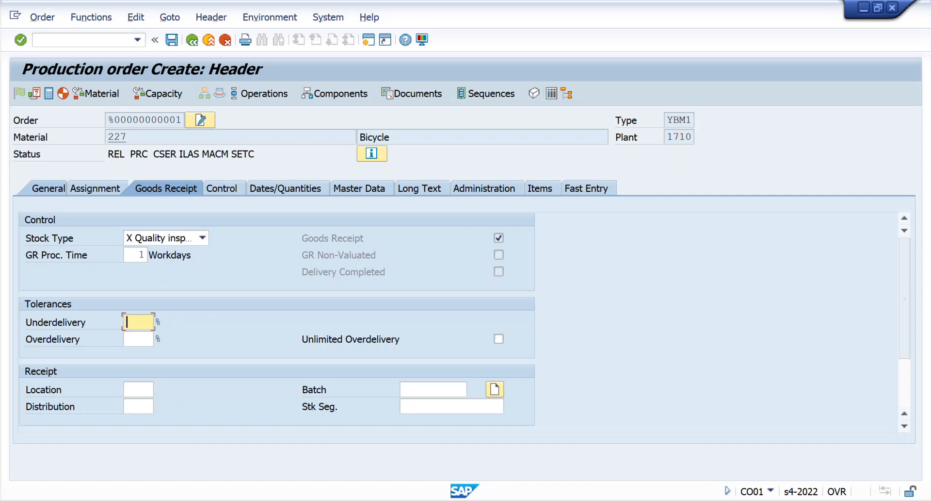
pyautogui.click(48, 188)
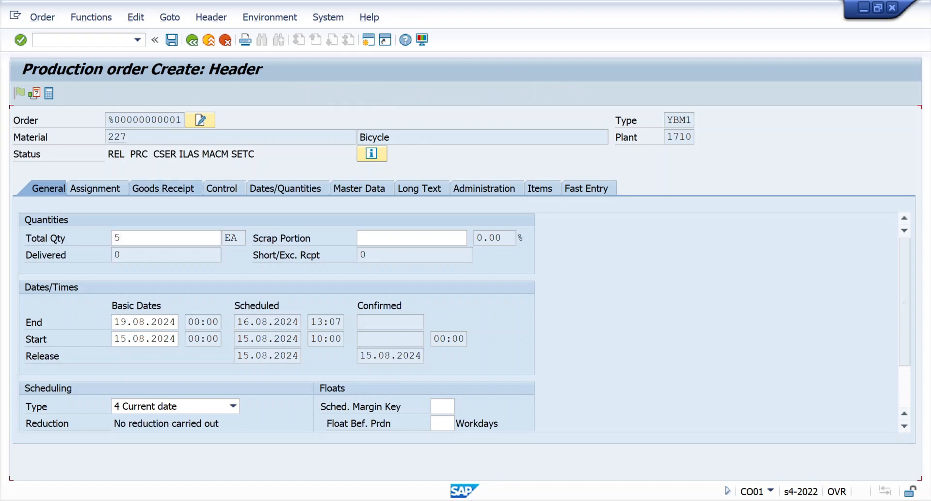
# - Save the production order, confirming the cost calculation prompt
pyautogui.click(164, 189)
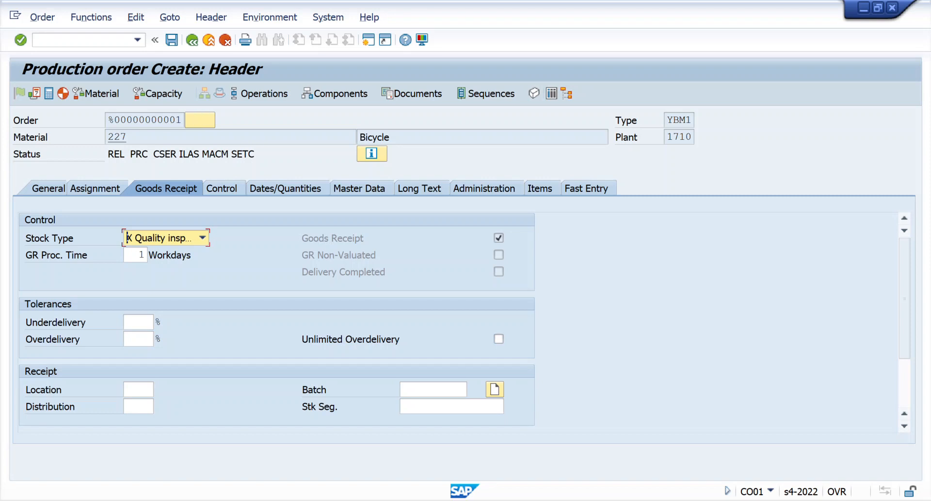
pyautogui.click(171, 39)
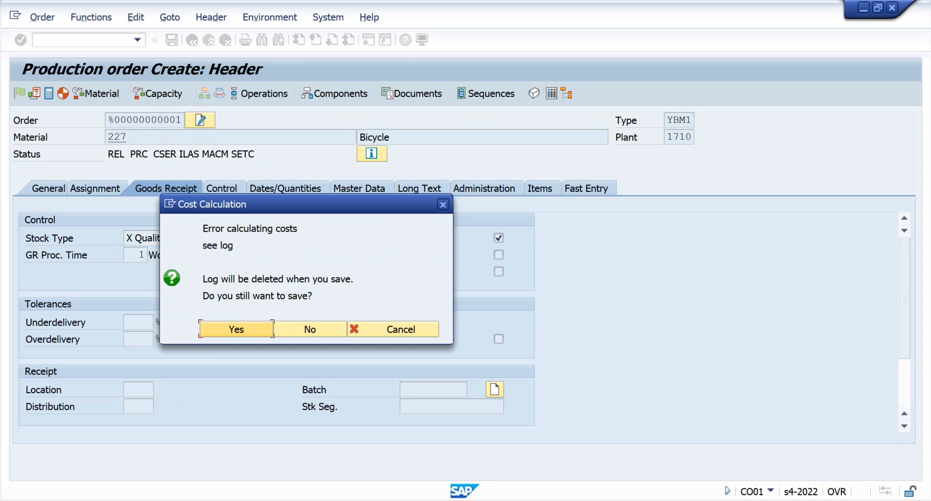
pyautogui.press('Return')
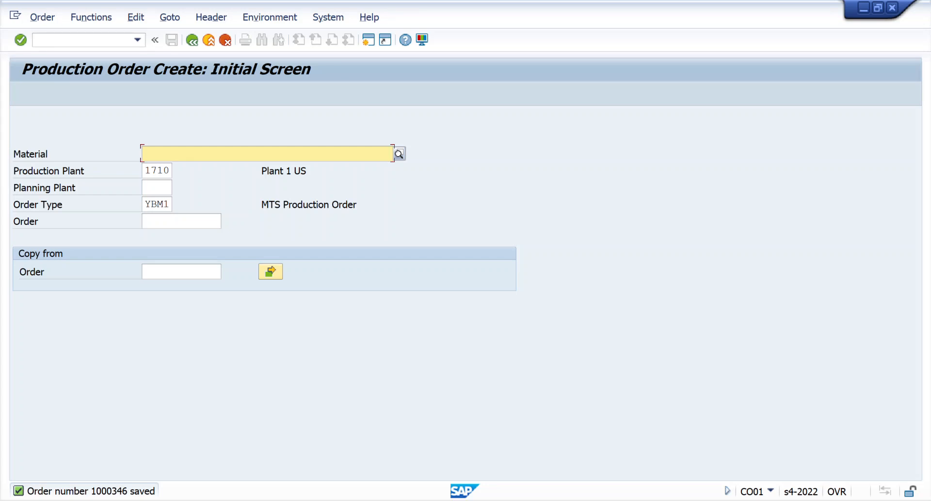
# - Start transaction CO15 and open the confirmation for the newly saved production order
pyautogui.click(85, 40)
pyautogui.write('/nco15')
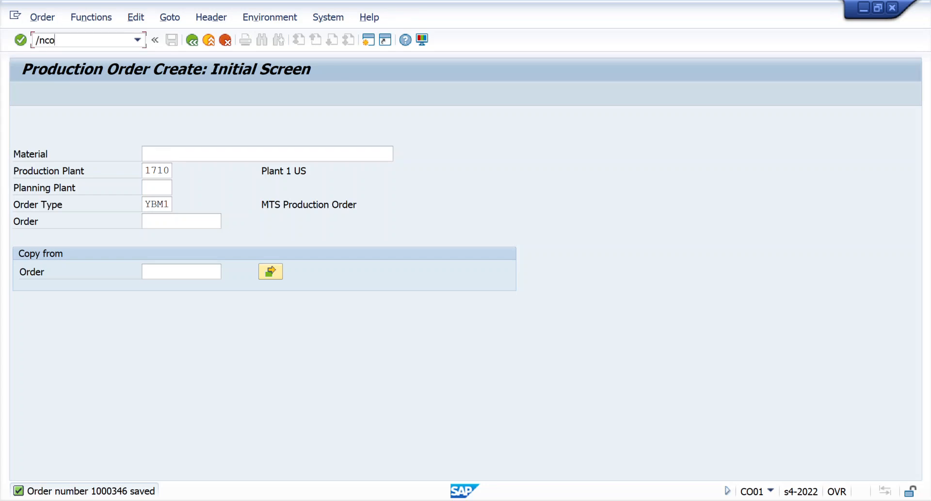
pyautogui.press('Return')
pyautogui.press('Return')
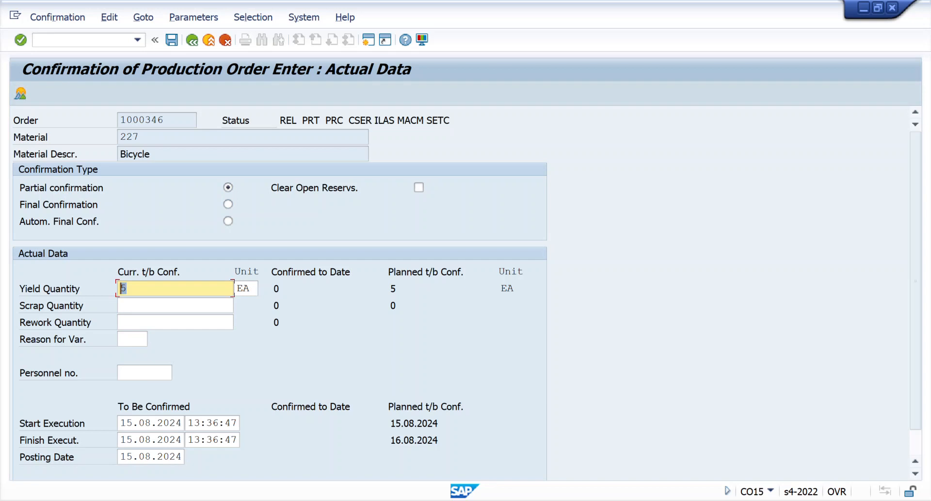
# - Enter a yield quantity of 3 as a partial confirmation and open the goods movements overview
pyautogui.write('3')
pyautogui.hotkey('shift', 'End')
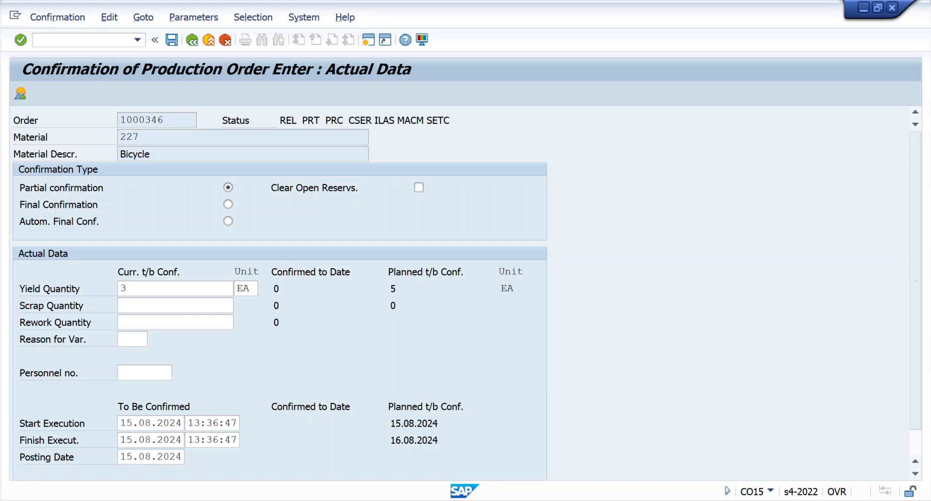
pyautogui.press('F7')
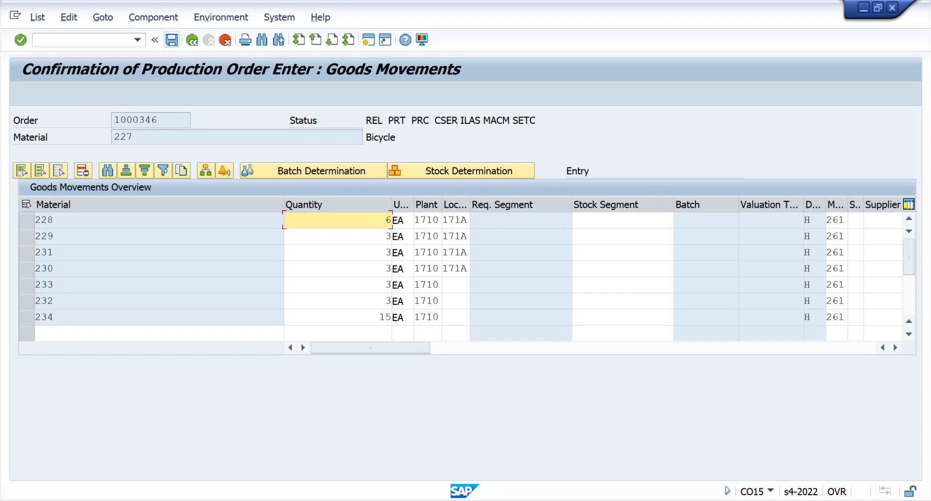
# - Try to save the confirmation, review the goods-movement error messages, and choose to correct the errors
pyautogui.click(172, 40)
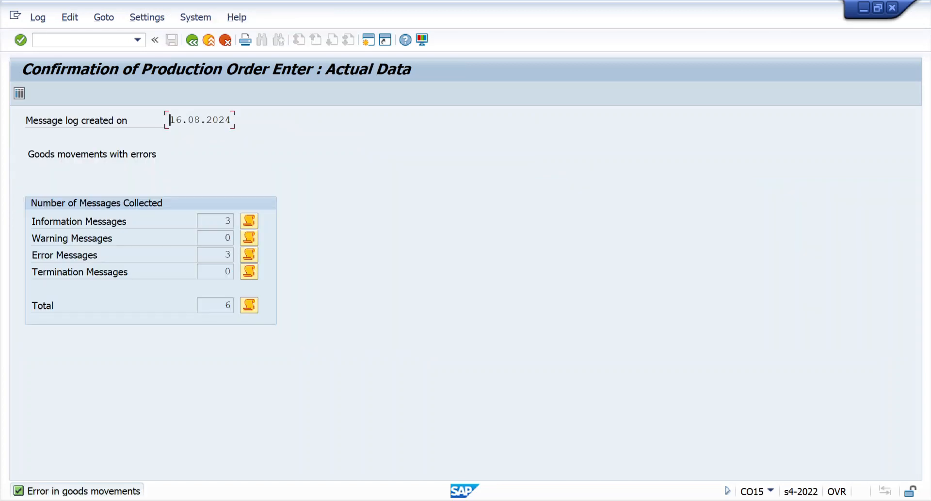
pyautogui.click(249, 254)
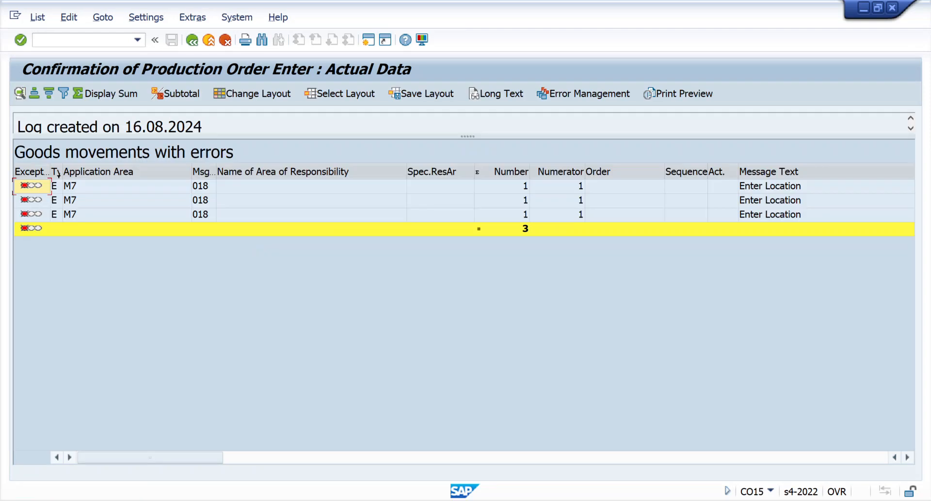
pyautogui.press('F3')
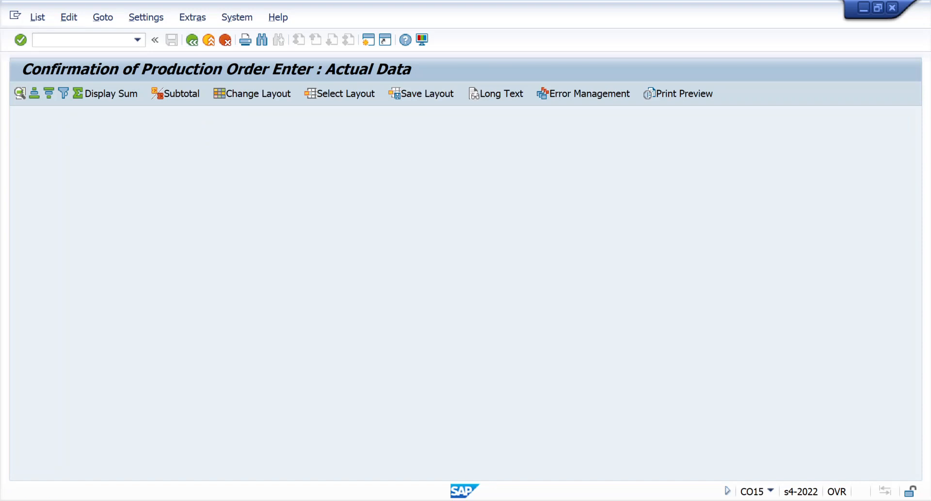
pyautogui.press('F3')
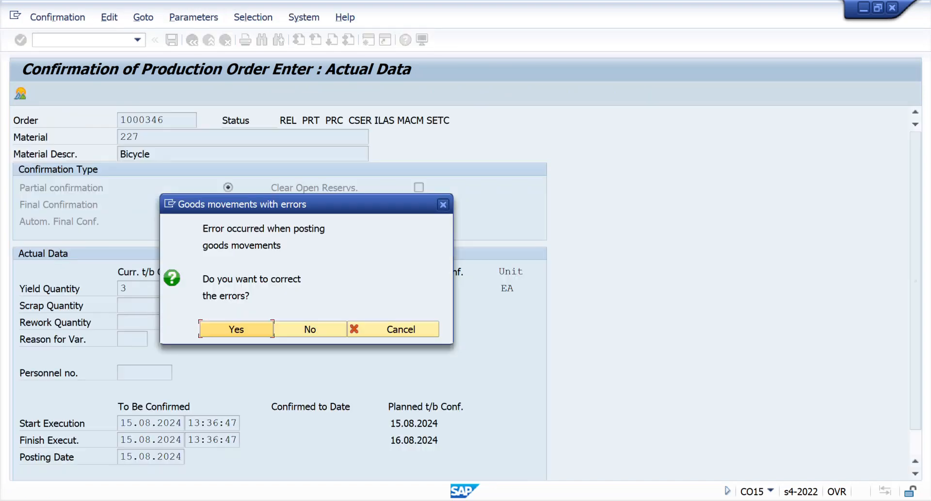
pyautogui.press('Return')
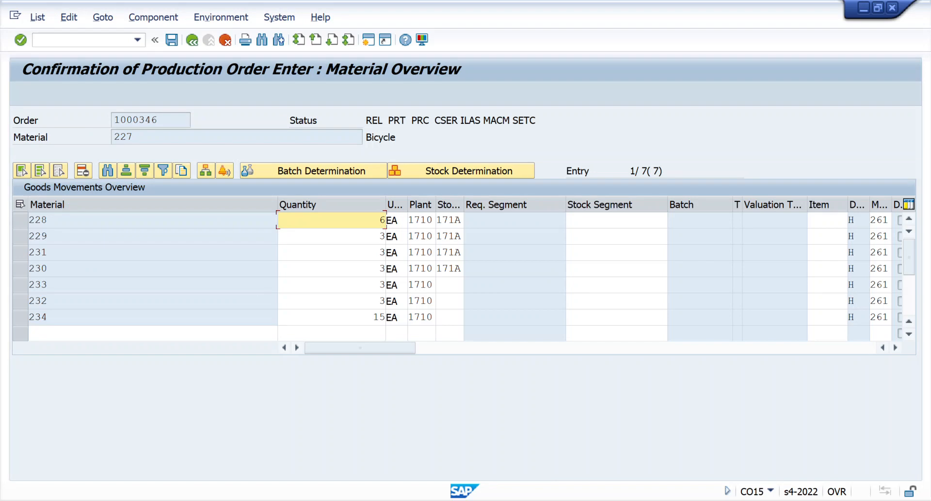
# - Set storage location 171A for components 233, 232 and 234, then save the confirmation
pyautogui.click(450, 285)
pyautogui.click(450, 284)
pyautogui.click(450, 300)
pyautogui.click(450, 301)
pyautogui.click(450, 316)
pyautogui.click(450, 317)
pyautogui.click(450, 330)
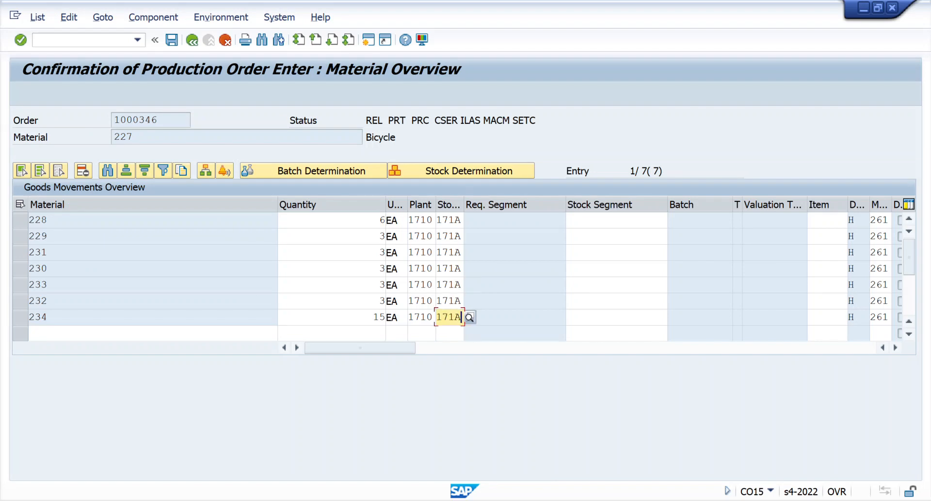
pyautogui.hotkey('ctrl', 's')
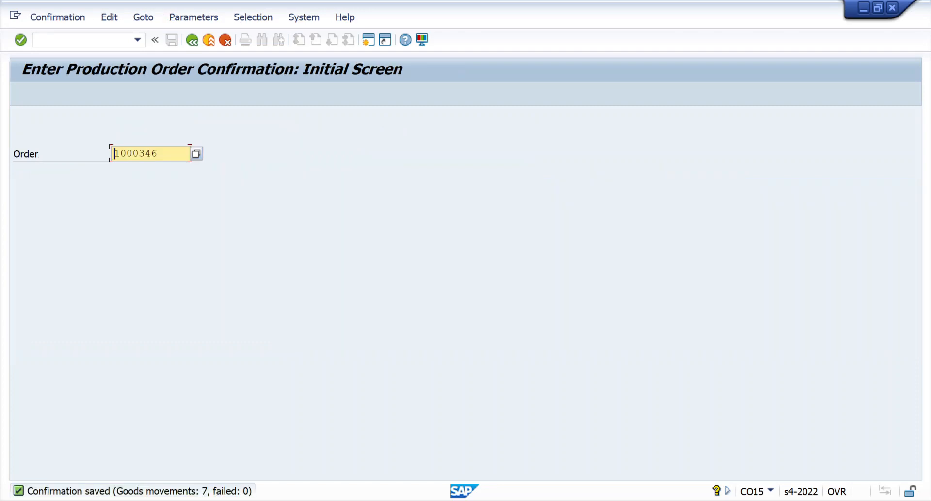
# - Open the same production order in change mode with transaction CO02
pyautogui.click(83, 40)
pyautogui.write('/nco02')
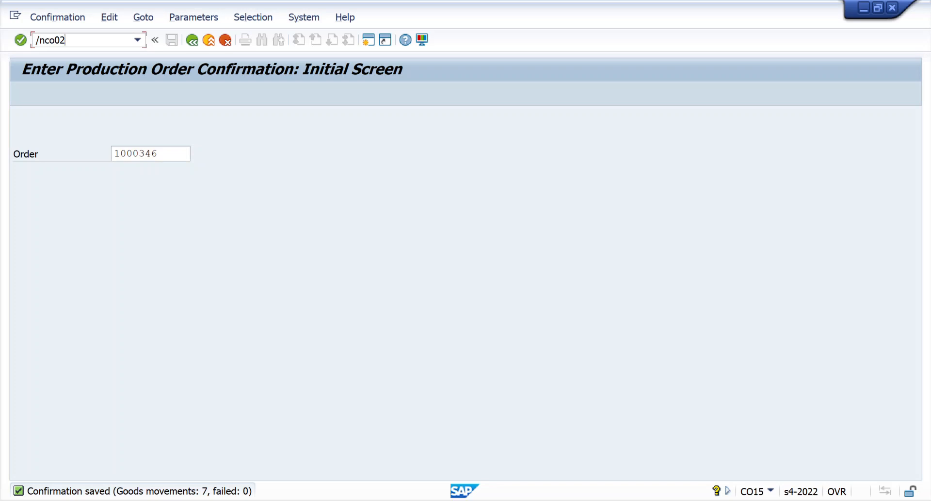
pyautogui.press('Return')
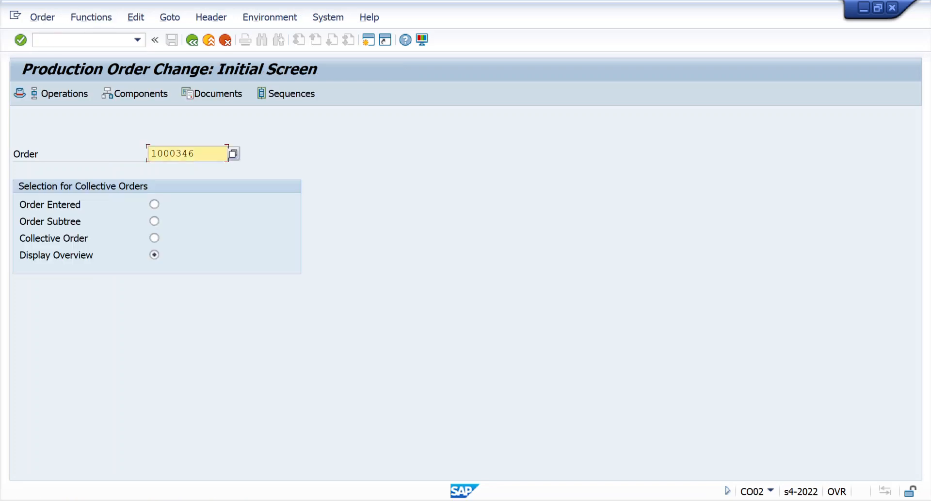
pyautogui.press('Return')
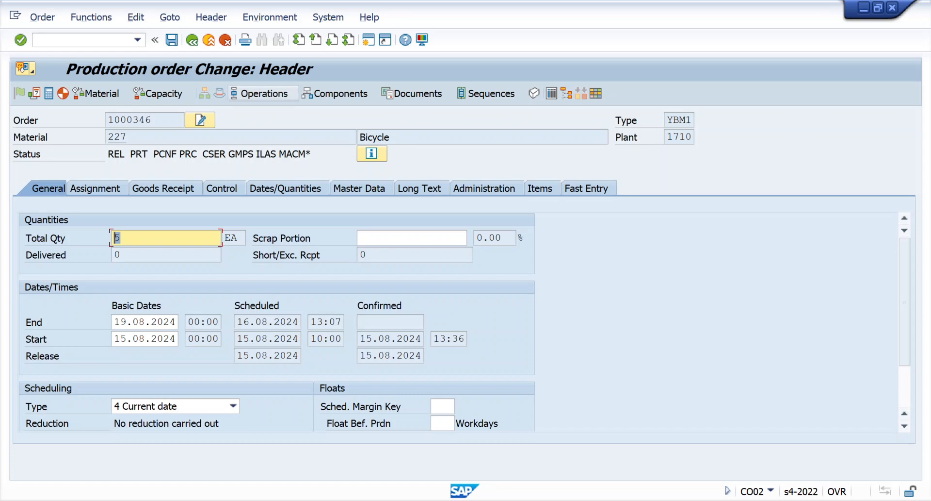
# - Review the confirmed yield in the operation overview and save the order
pyautogui.click(262, 93)
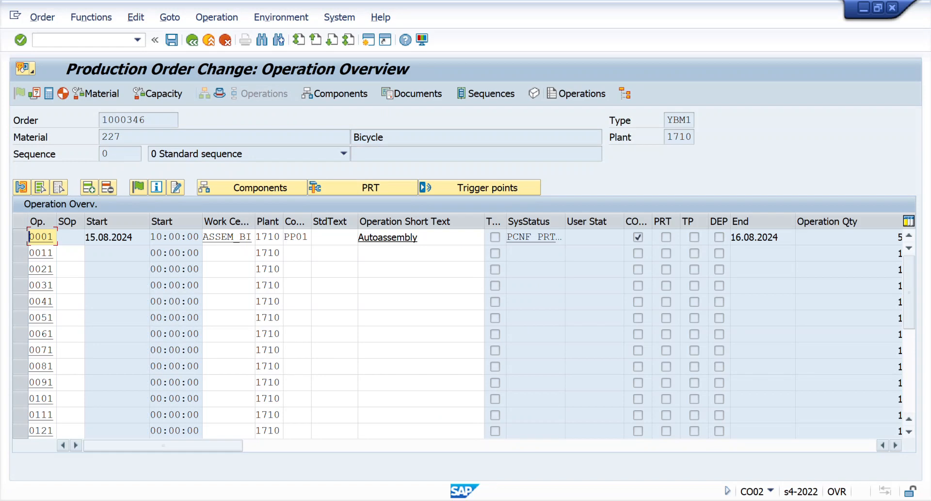
pyautogui.moveTo(163, 445); pyautogui.dragTo(254, 445)
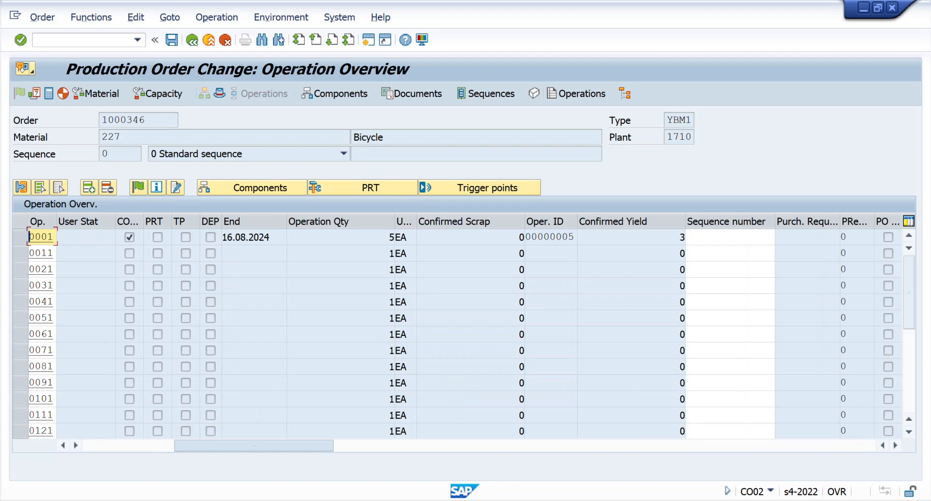
pyautogui.moveTo(685, 237); pyautogui.dragTo(679, 237)
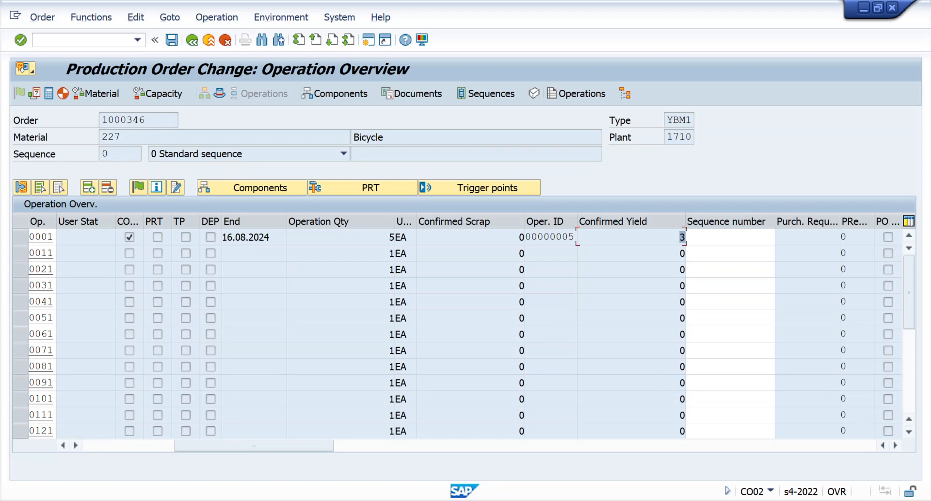
pyautogui.click(171, 40)
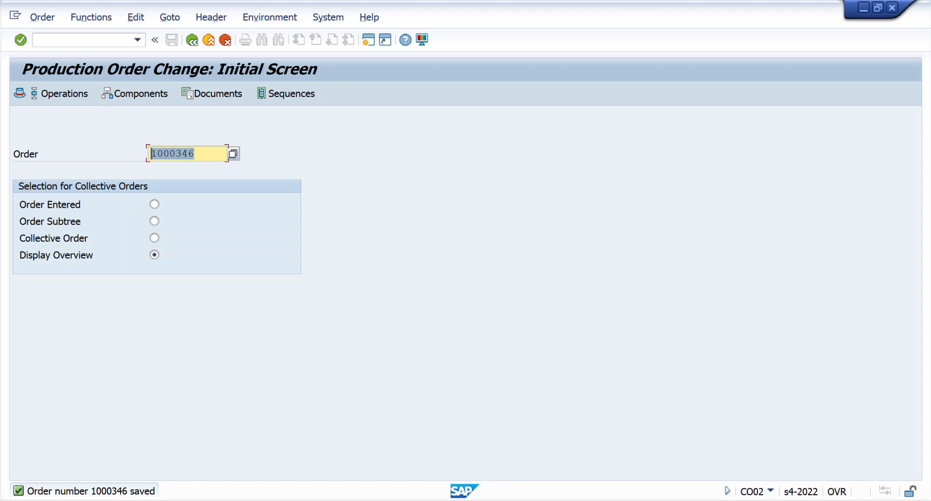
# - Start transaction MIGO and switch the action to A01 Goods Receipt
pyautogui.click(80, 40)
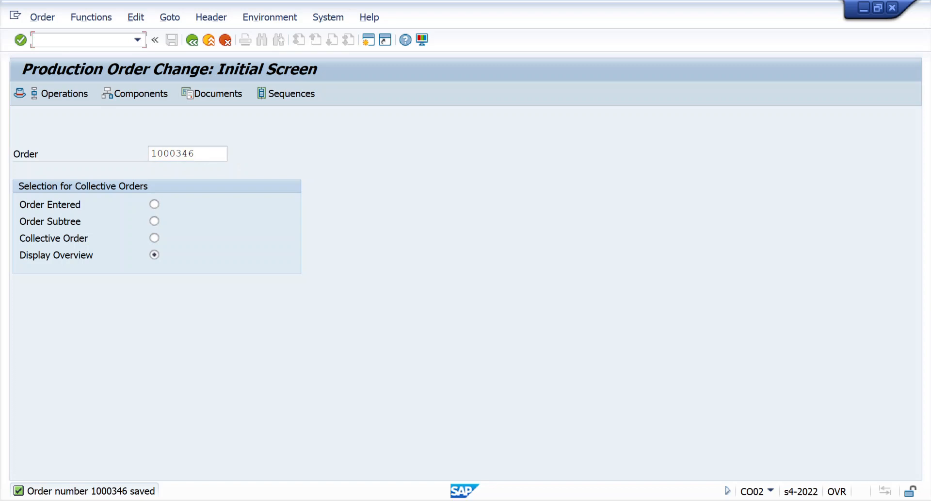
pyautogui.write('/nmigo')
pyautogui.press('Return')
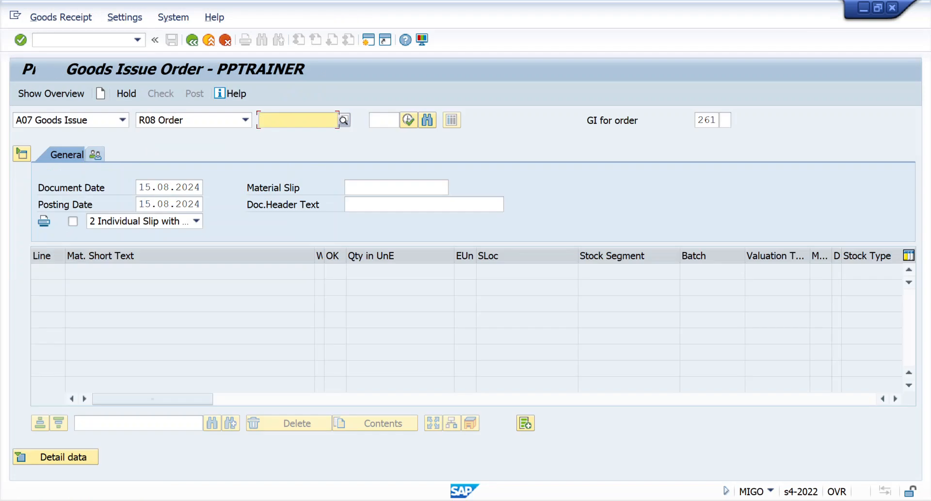
pyautogui.click(123, 119)
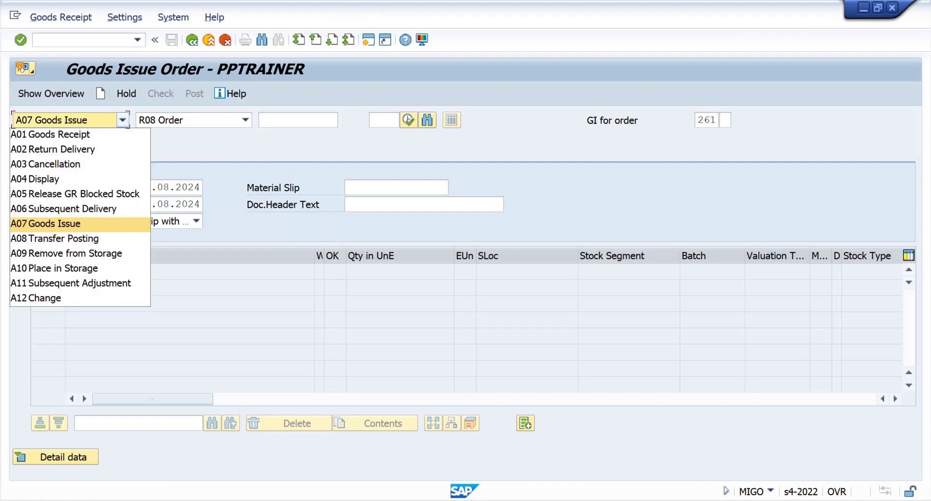
pyautogui.press('Up')
pyautogui.press('Up')
pyautogui.press('Up')
pyautogui.press('Up')
pyautogui.press('Up')
pyautogui.press('Up')
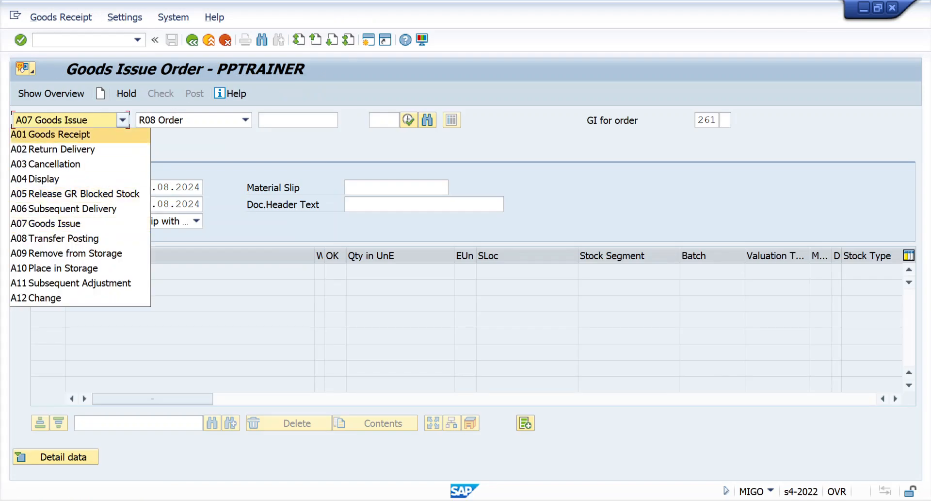
pyautogui.press('Return')
# - Select the R08 Order reference, enter the production order number, and load it with movement type 101
pyautogui.click(245, 120)
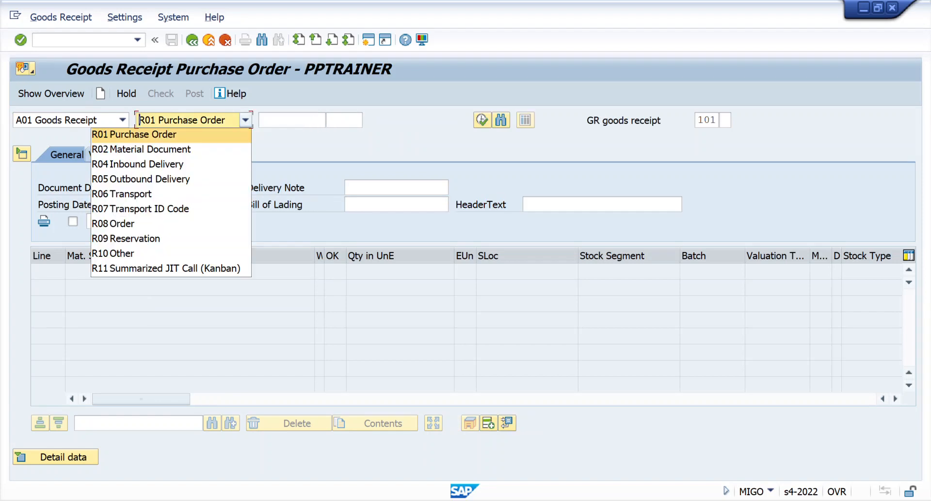
pyautogui.press('Down')
pyautogui.press('Return')
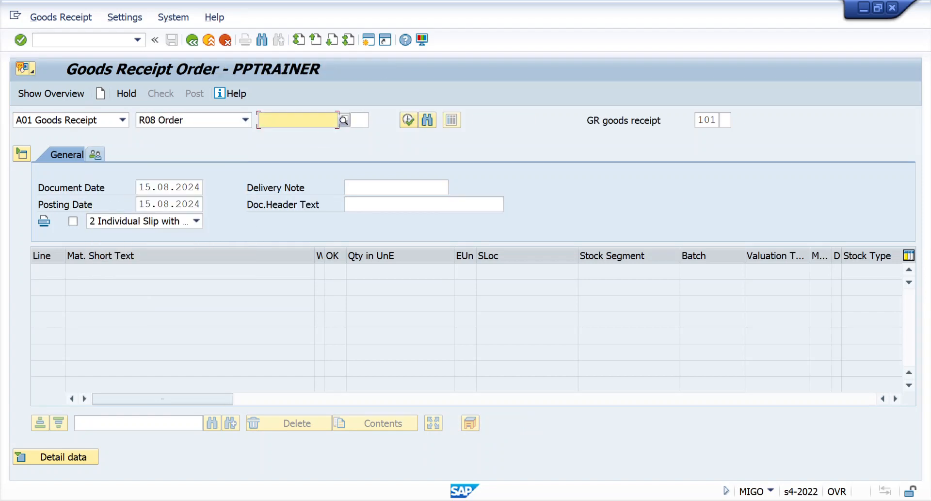
pyautogui.write('1000346')
pyautogui.click(715, 120)
pyautogui.moveTo(716, 120); pyautogui.dragTo(698, 121)
pyautogui.press('Return')
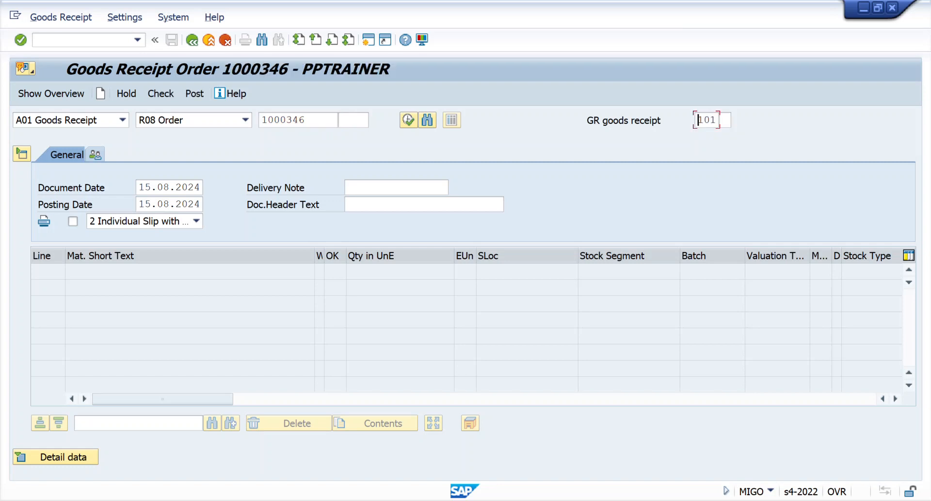
# - Enter a quantity of 3 for the Bicycle item and confirm storage location 171A
pyautogui.moveTo(356, 271); pyautogui.dragTo(347, 271)
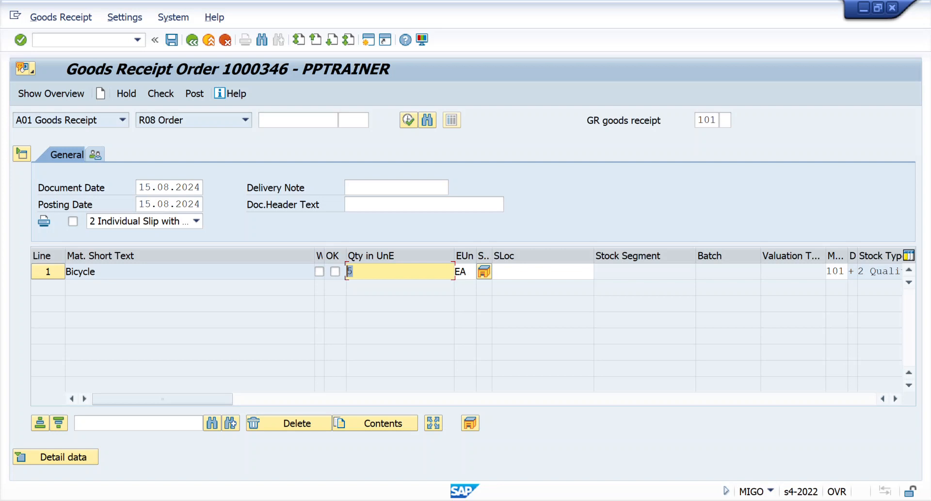
pyautogui.write('3')
pyautogui.click(524, 271)
pyautogui.click(524, 272)
pyautogui.press('Return')
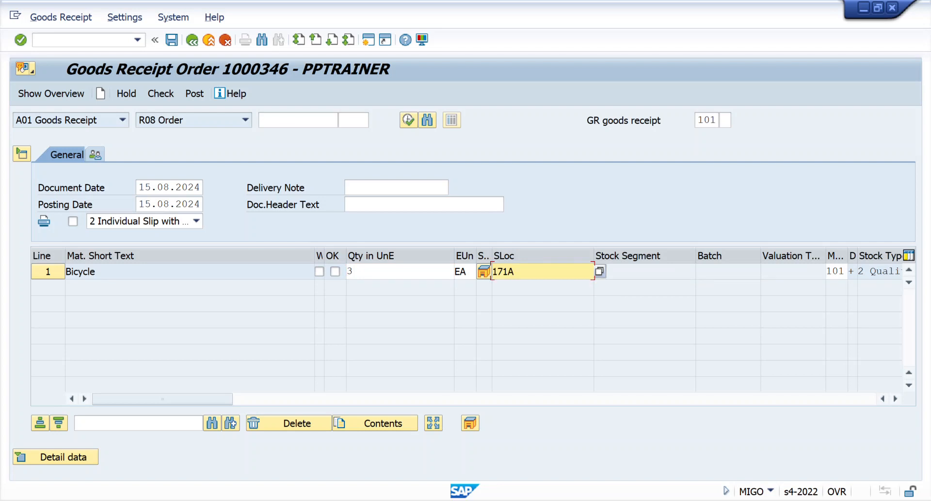
# - Try to post the goods receipt for the Bicycle item
pyautogui.moveTo(163, 399); pyautogui.dragTo(215, 399)
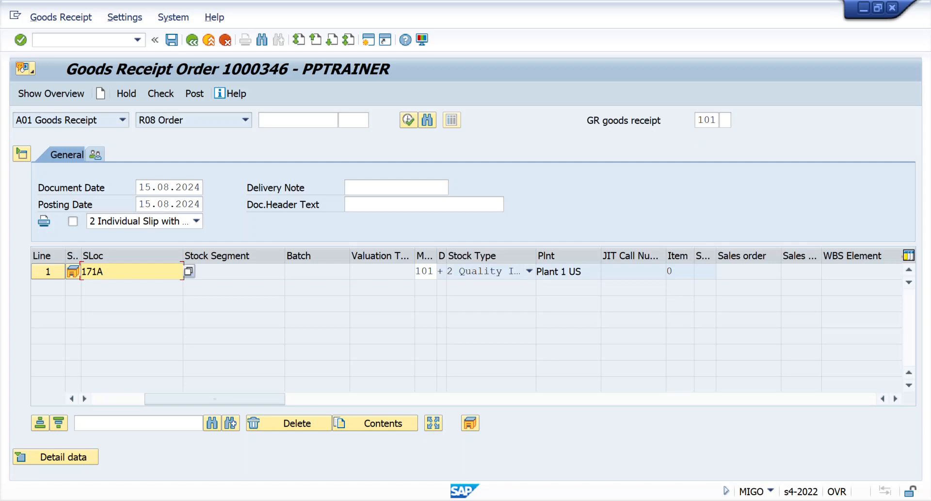
pyautogui.click(195, 93)
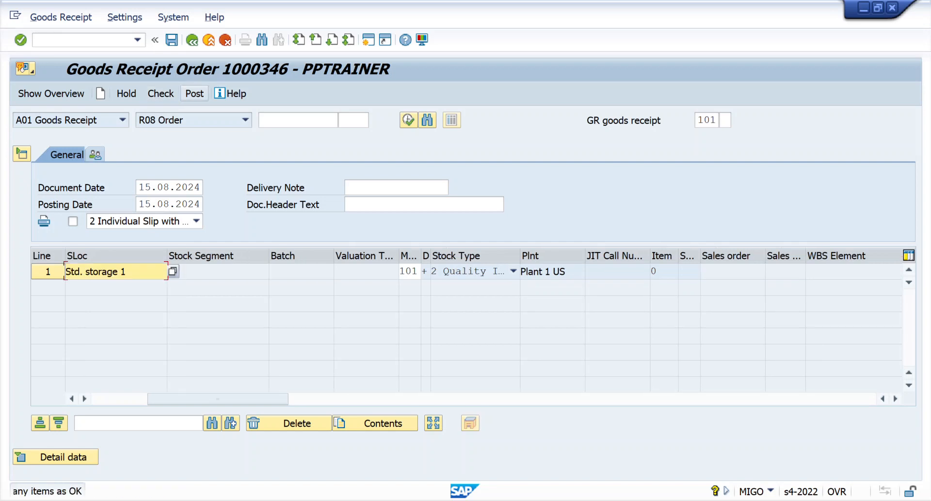
pyautogui.click(195, 94)
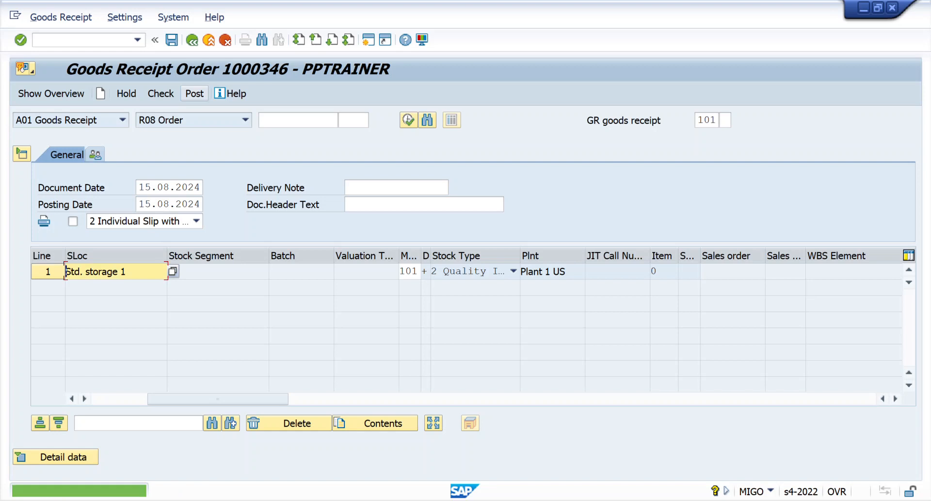
# - Flag the Bicycle item as OK, check the document, and post the goods receipt
pyautogui.moveTo(194, 398); pyautogui.dragTo(139, 399)
pyautogui.click(335, 271)
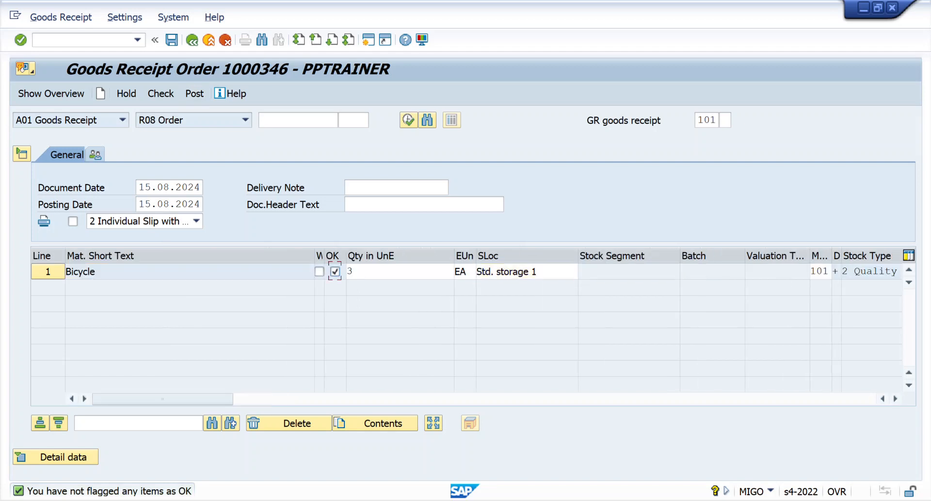
pyautogui.click(161, 93)
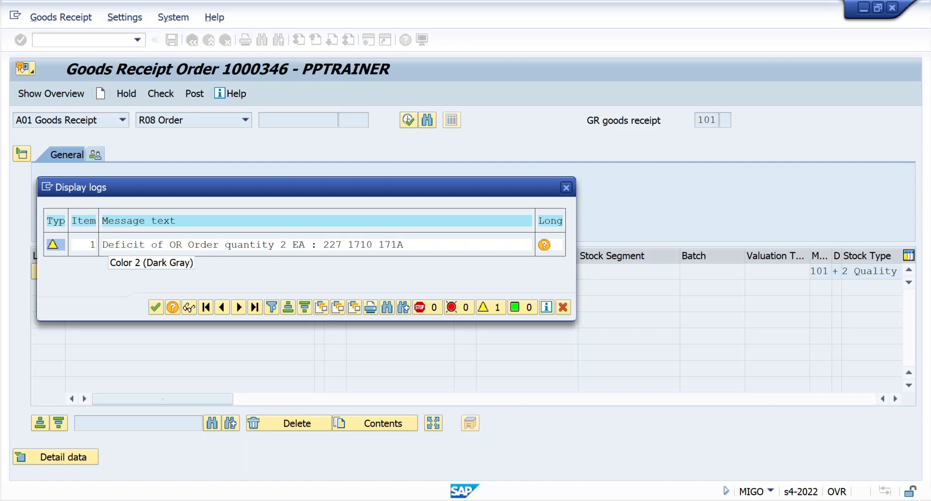
pyautogui.click(155, 307)
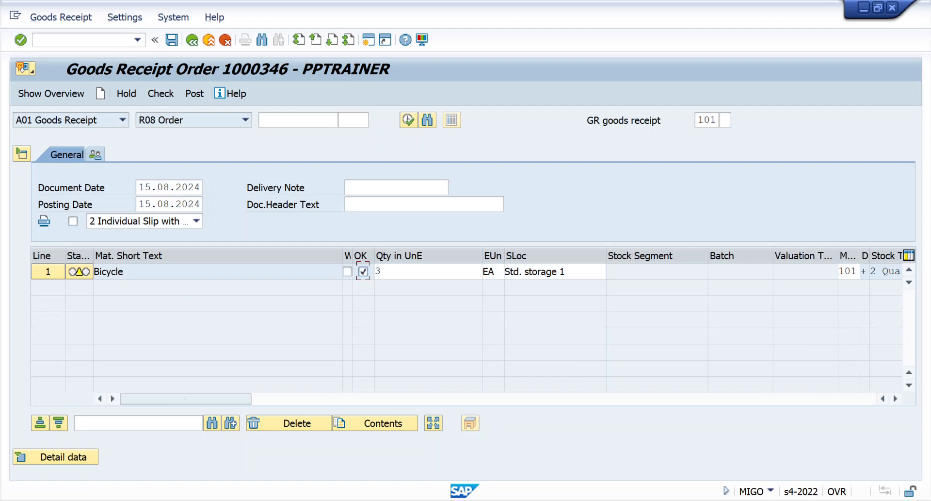
pyautogui.click(171, 40)
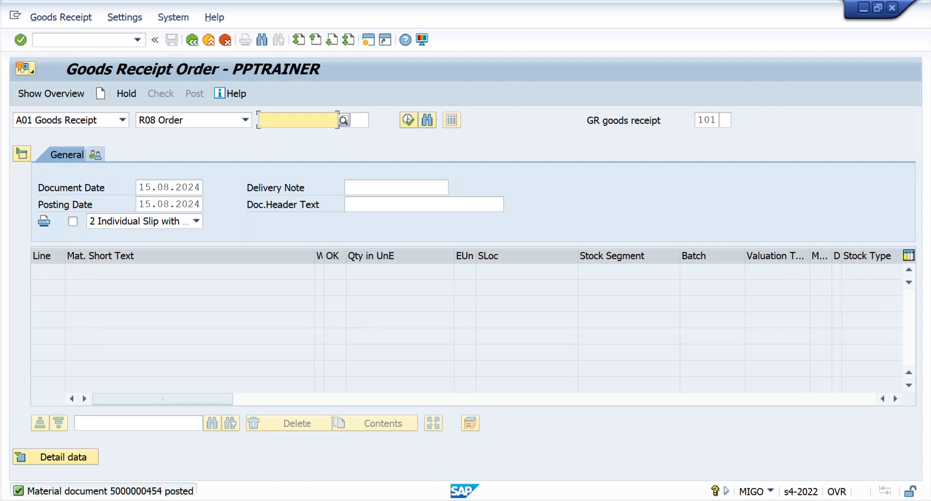
# - Open the detailed help for the posting message and close it
pyautogui.click(80, 39)
pyautogui.doubleClick(111, 490)
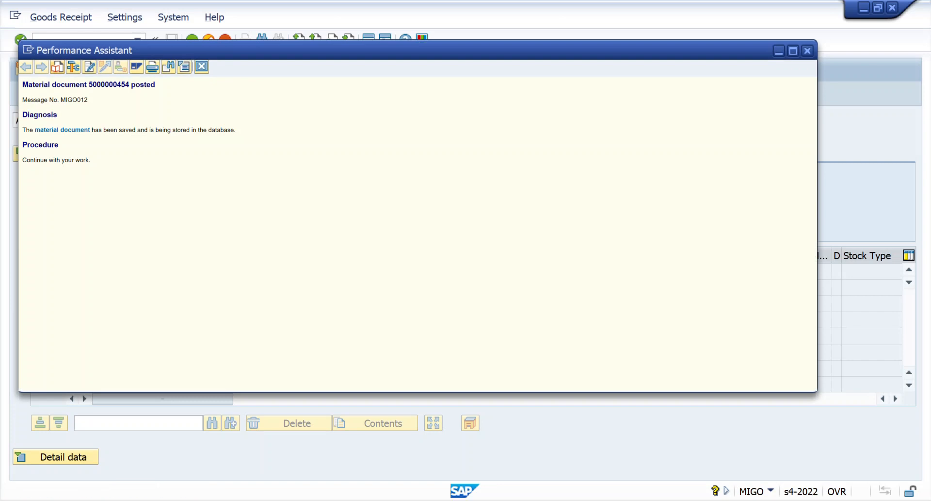
pyautogui.click(807, 51)
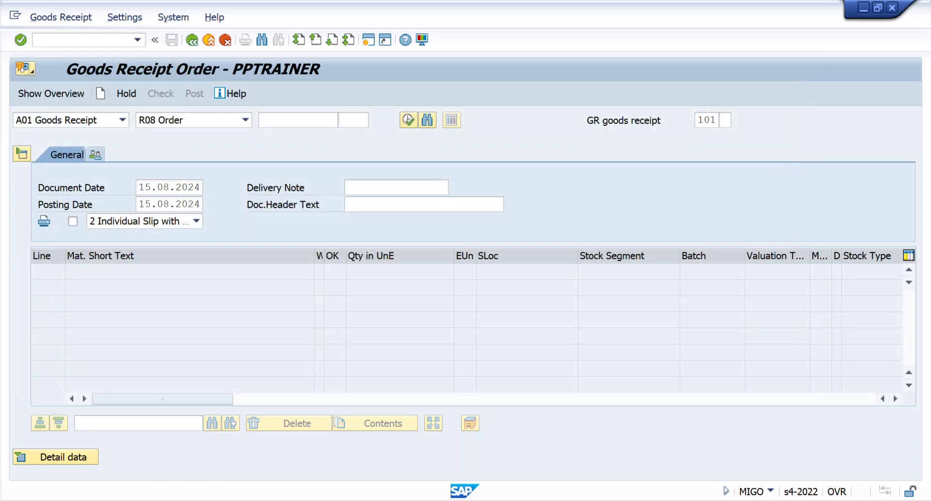
# - Switch the action to A04 Display to show the posted material document and open its document info
pyautogui.click(123, 120)
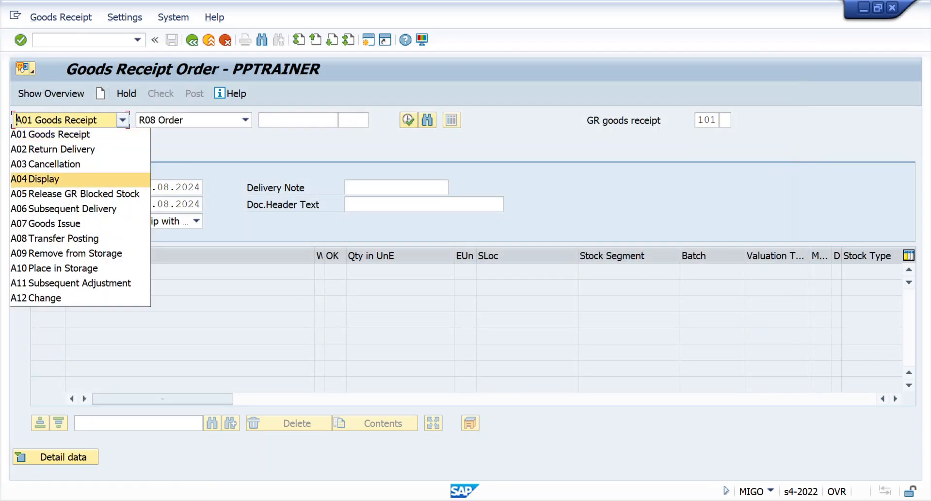
pyautogui.click(44, 179)
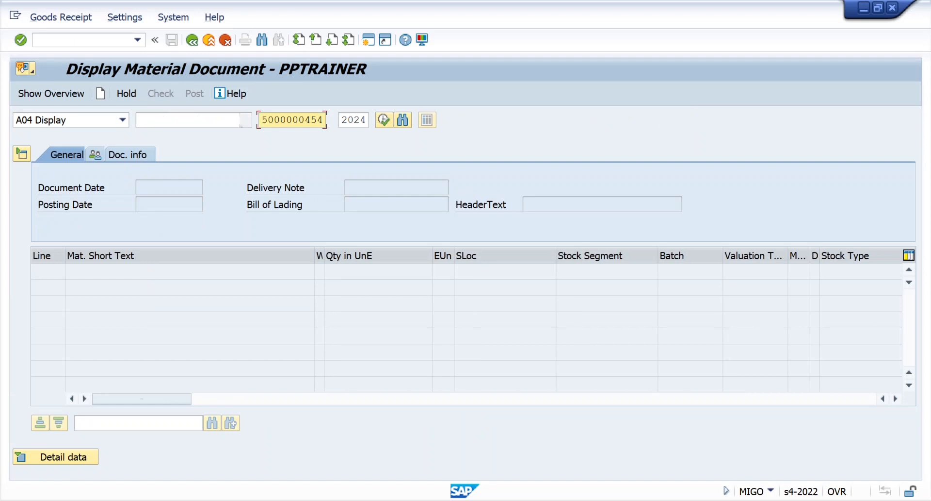
pyautogui.press('Return')
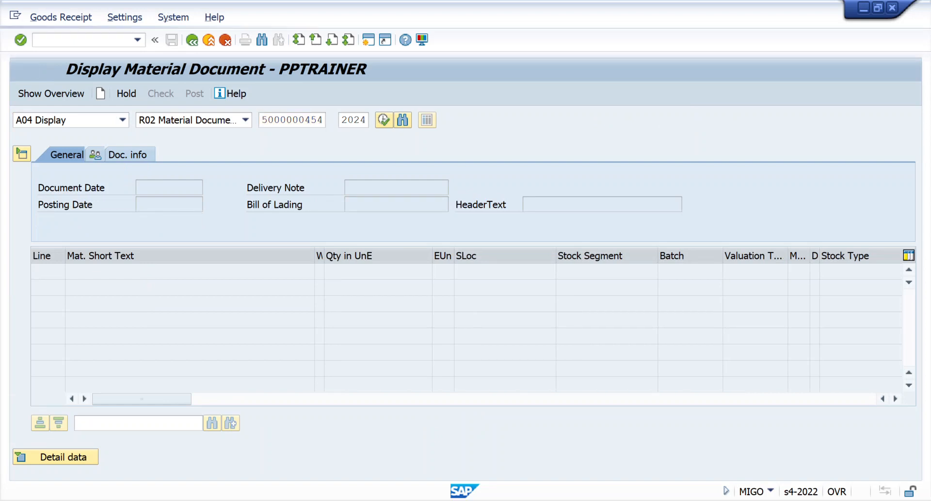
pyautogui.click(129, 155)
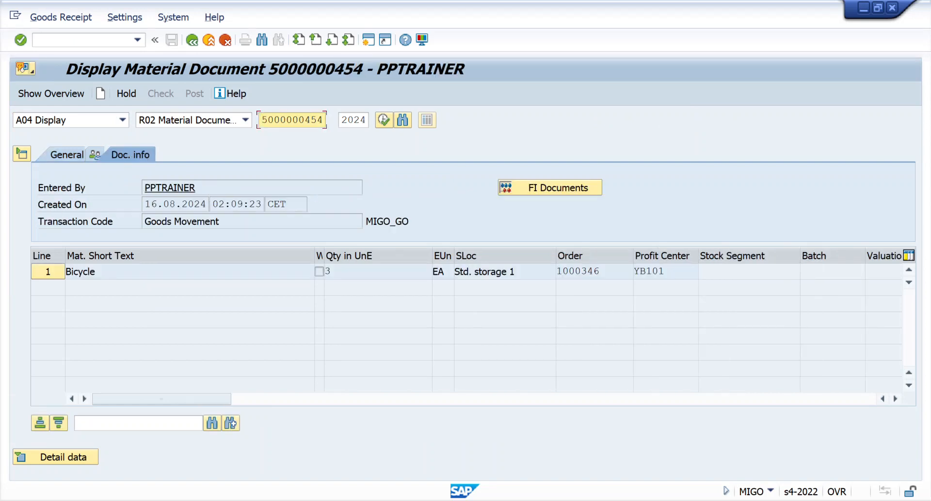
pyautogui.click(550, 188)
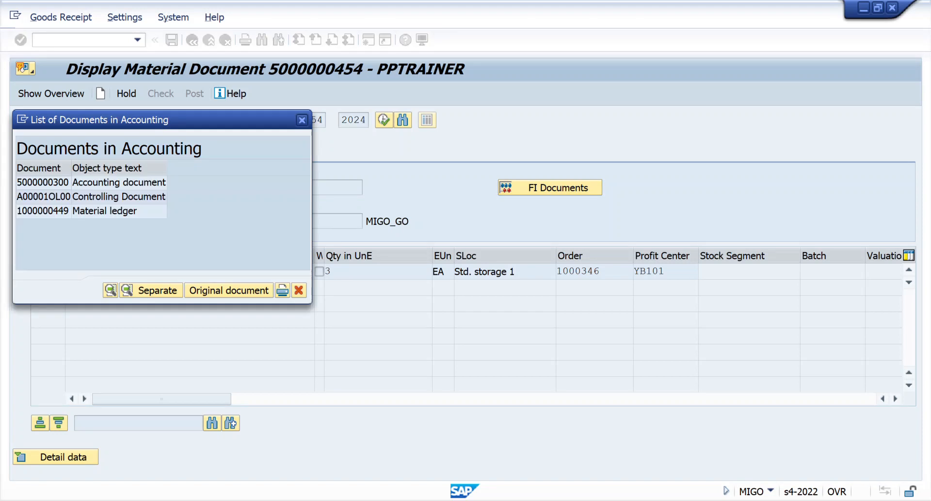
pyautogui.doubleClick(43, 182)
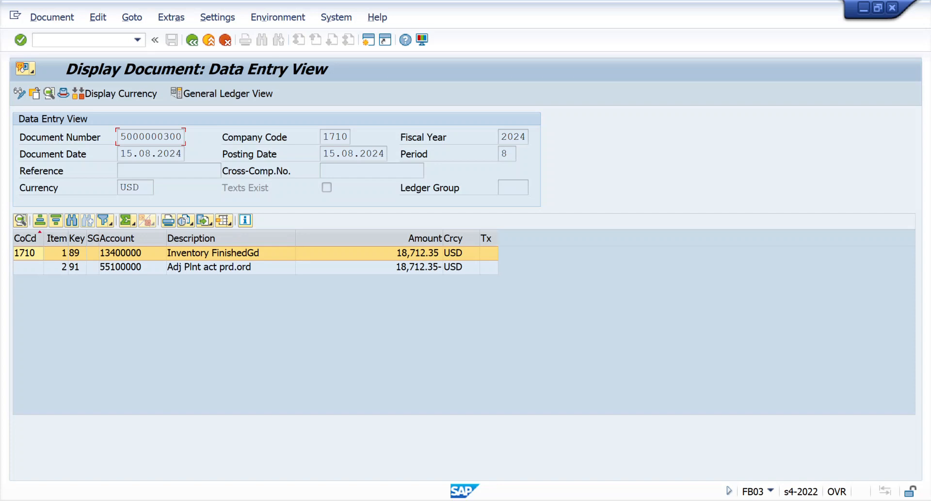
pyautogui.click(369, 267)
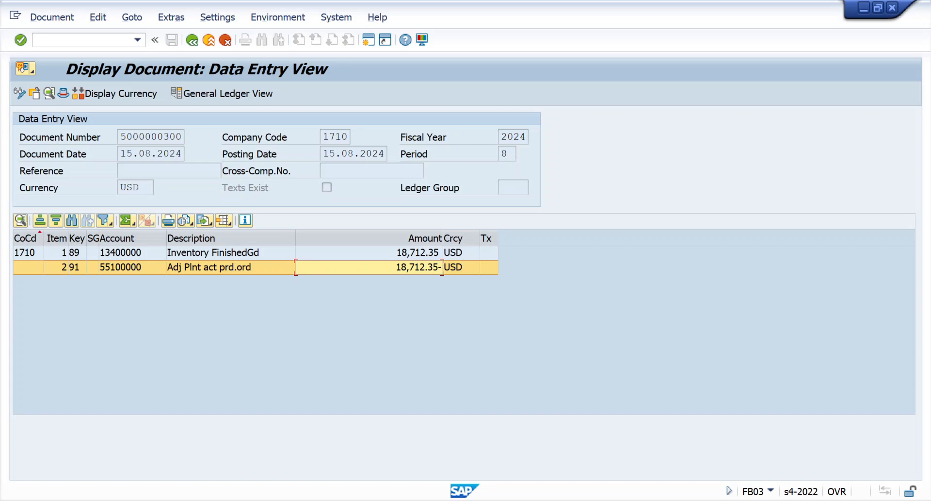
pyautogui.click(368, 253)
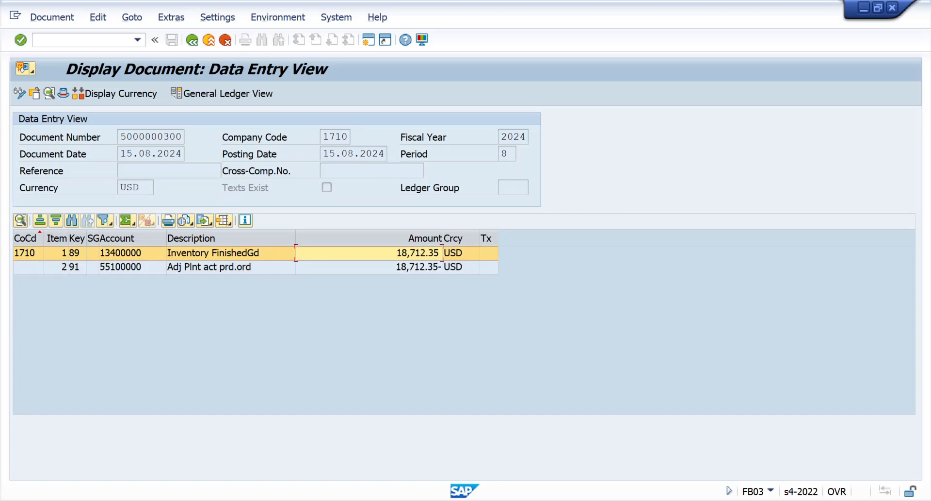
pyautogui.press('F3')
# - Open the controlling document from the accounting documents list, review its cost posting, and exit the list
pyautogui.click(44, 197)
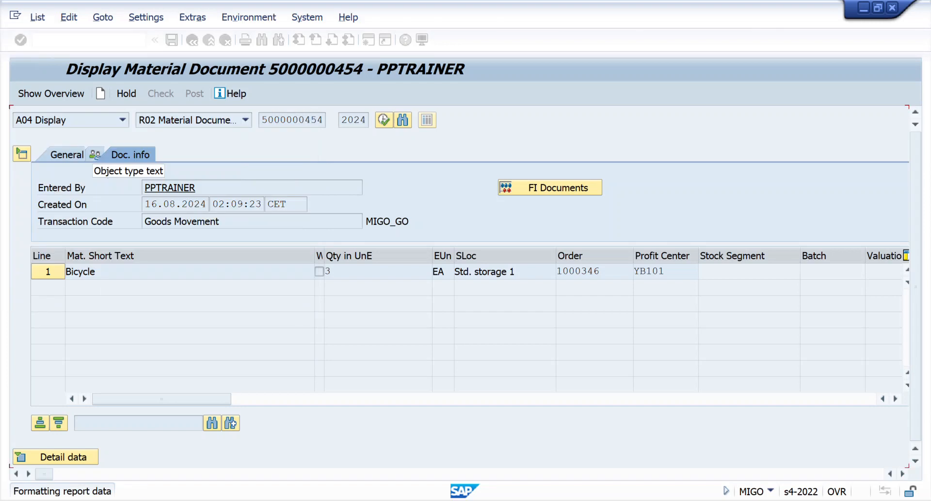
pyautogui.click(24, 201)
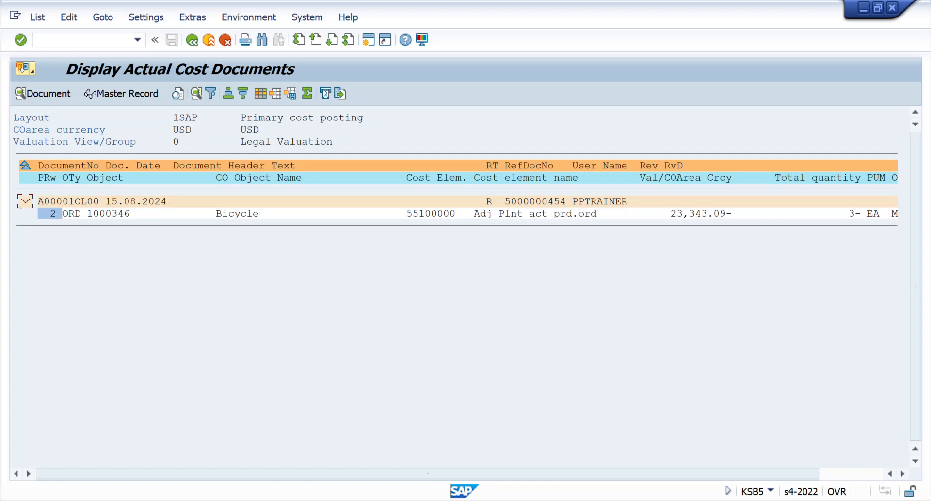
pyautogui.click(121, 213)
pyautogui.click(538, 213)
pyautogui.click(192, 40)
pyautogui.press('Return')
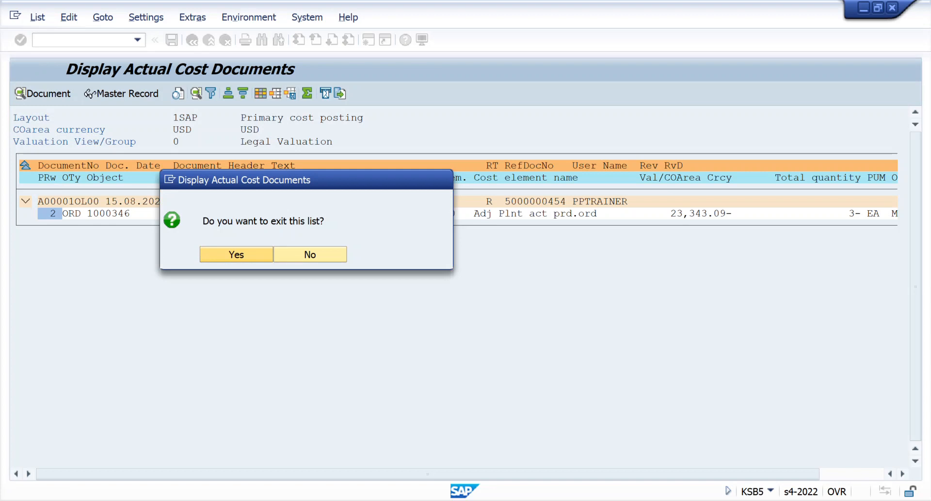
pyautogui.press('Return')
# - Open the material ledger document, review its line, and close the accounting documents list
pyautogui.click(114, 211)
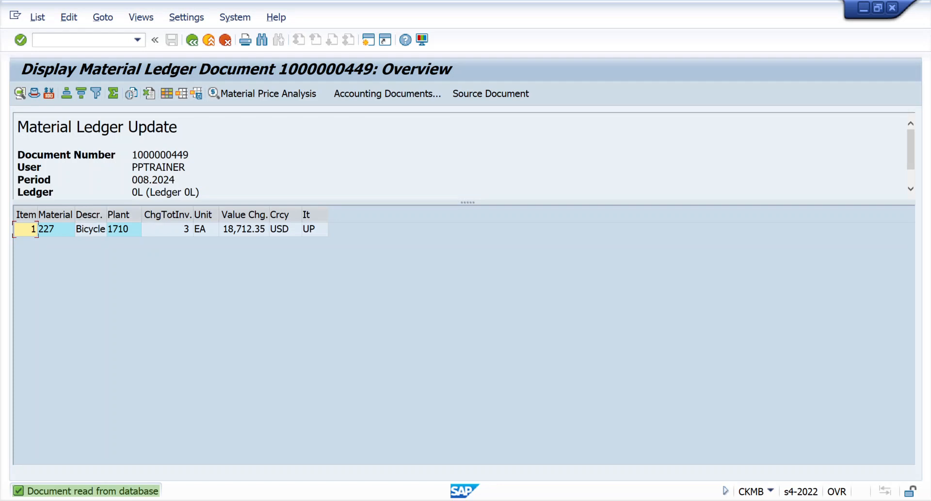
pyautogui.click(167, 229)
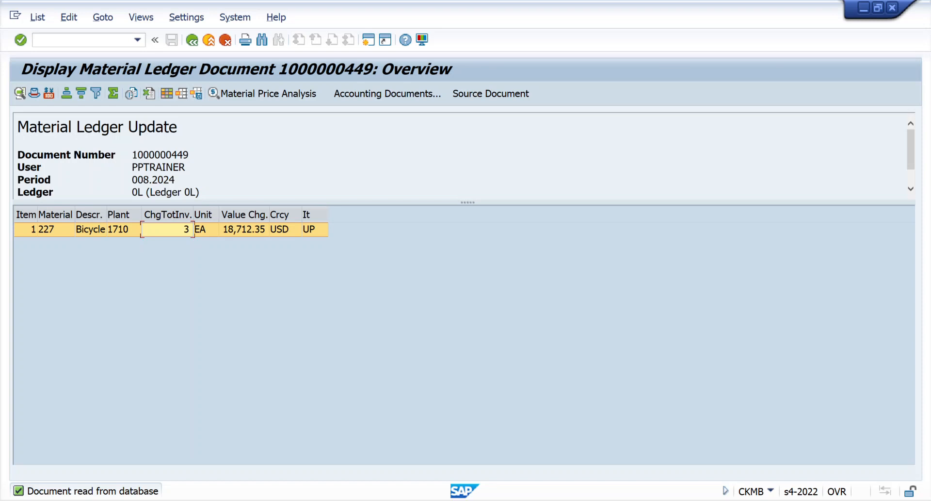
pyautogui.click(192, 40)
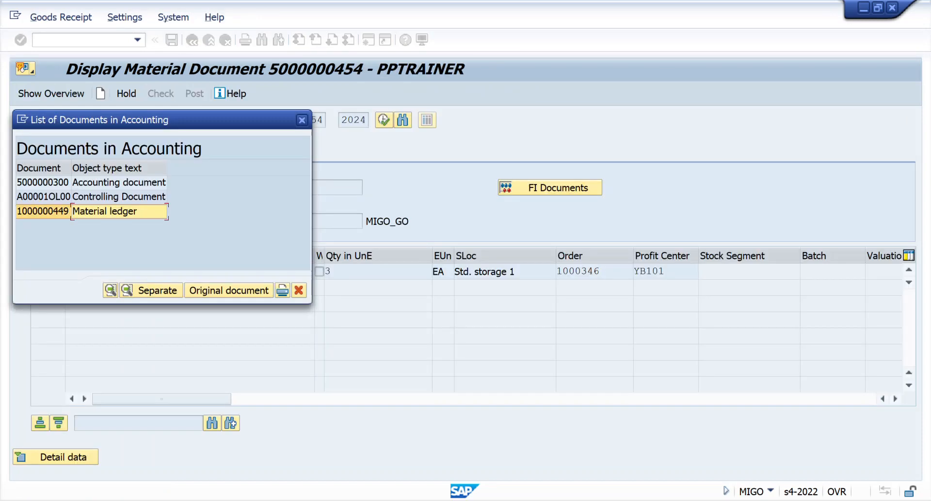
pyautogui.click(301, 120)
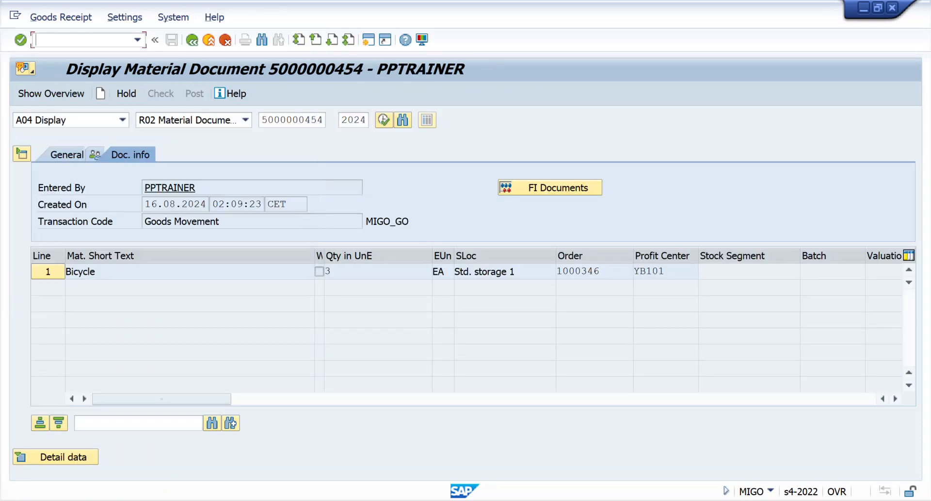
# - Open the production order in change mode with CO02 and examine the delivered quantity
pyautogui.write('/nco02')
pyautogui.press('Return')
pyautogui.press('Return')
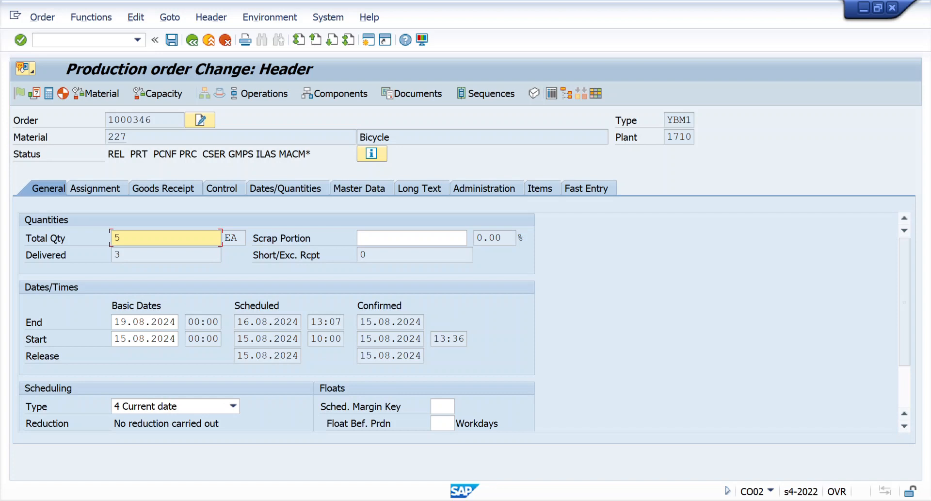
pyautogui.moveTo(122, 238); pyautogui.dragTo(115, 254)
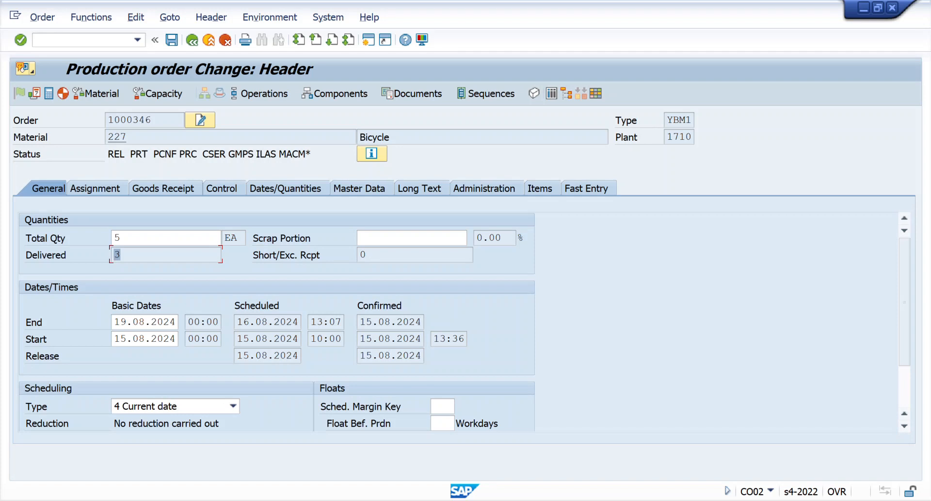
# - Open the order's status details to review the system statuses, then return to the header
pyautogui.click(372, 154)
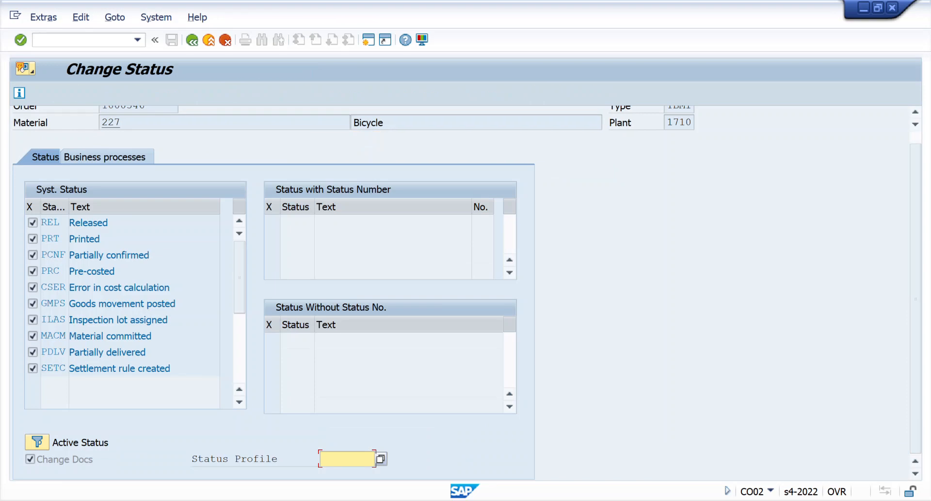
pyautogui.moveTo(66, 352); pyautogui.dragTo(41, 352)
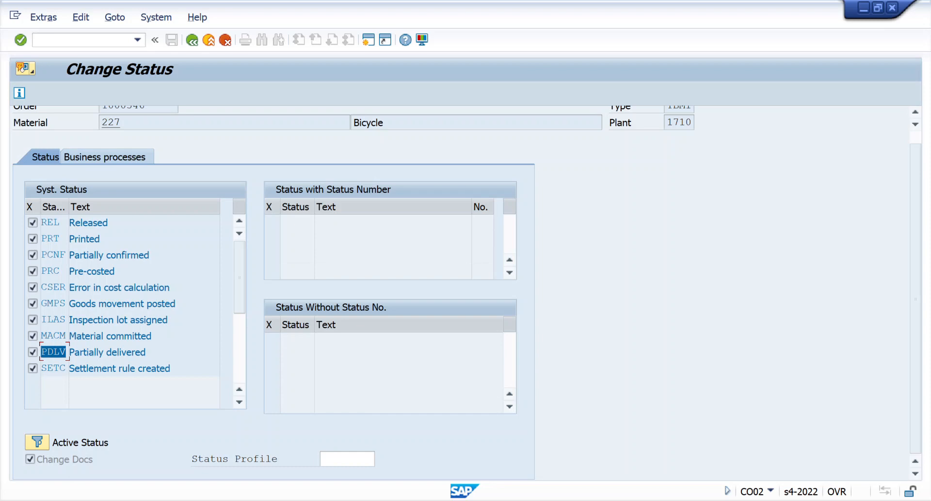
pyautogui.moveTo(147, 353); pyautogui.dragTo(69, 352)
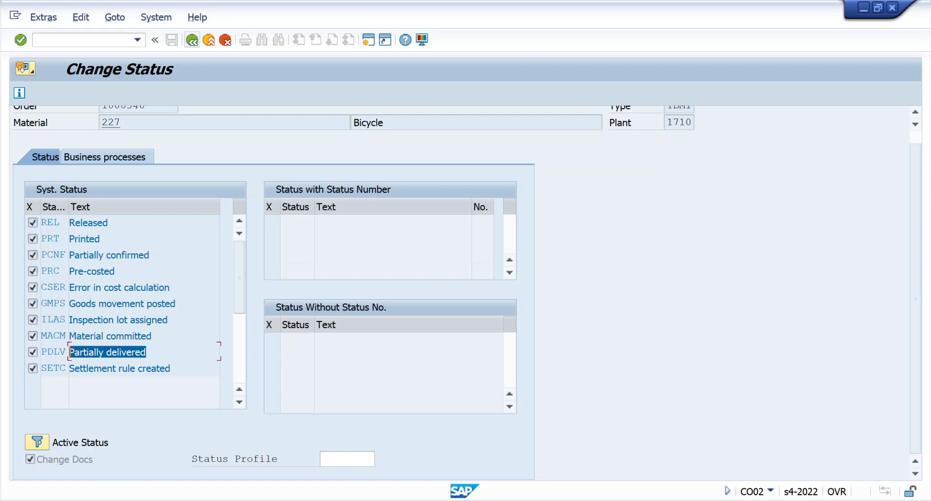
pyautogui.click(192, 40)
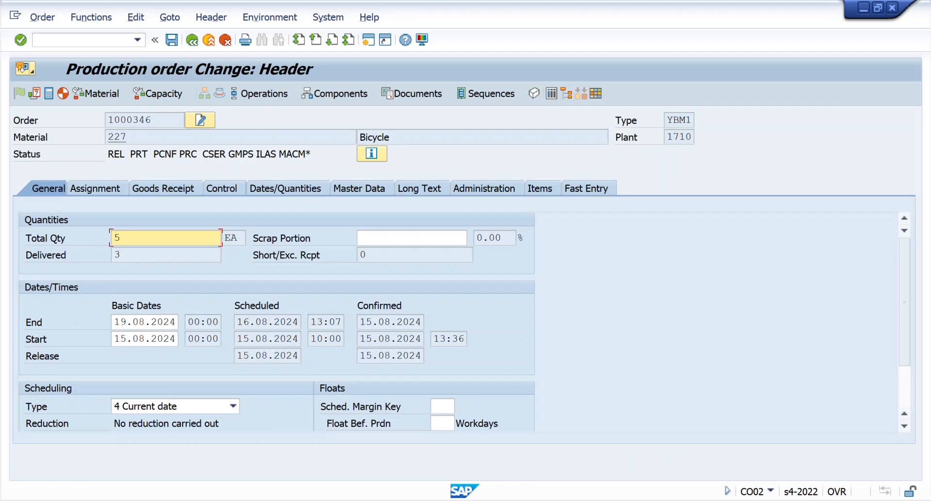
pyautogui.click(117, 255)
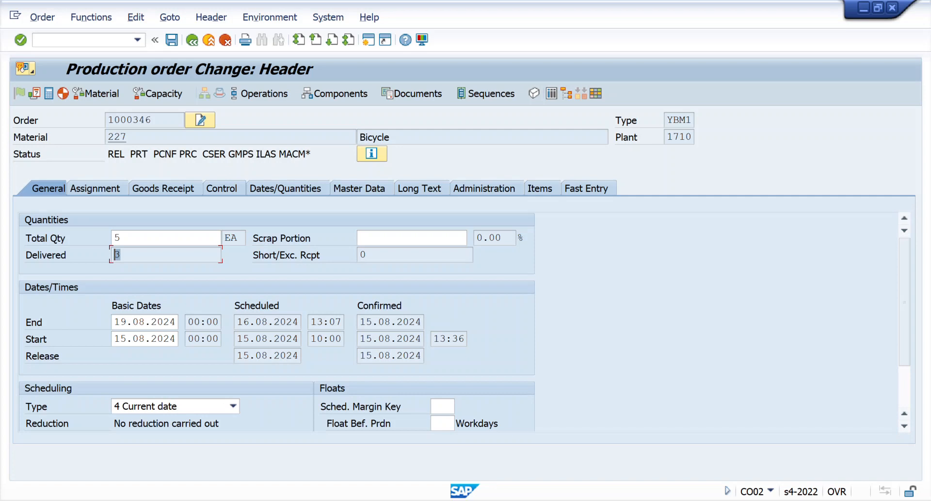
# - Restart transaction MIGO and switch the action back to A01 Goods Receipt
pyautogui.click(82, 40)
pyautogui.write('/nmigo')
pyautogui.press('Return')
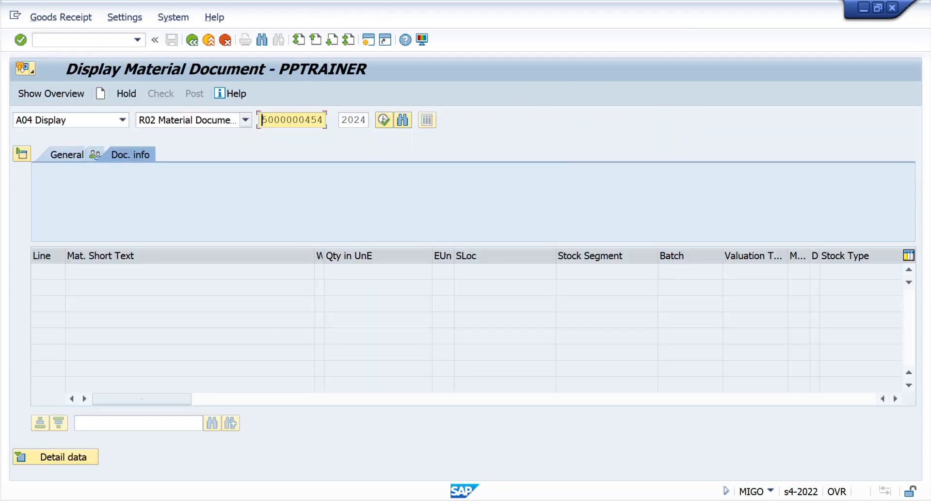
pyautogui.click(122, 120)
pyautogui.click(80, 135)
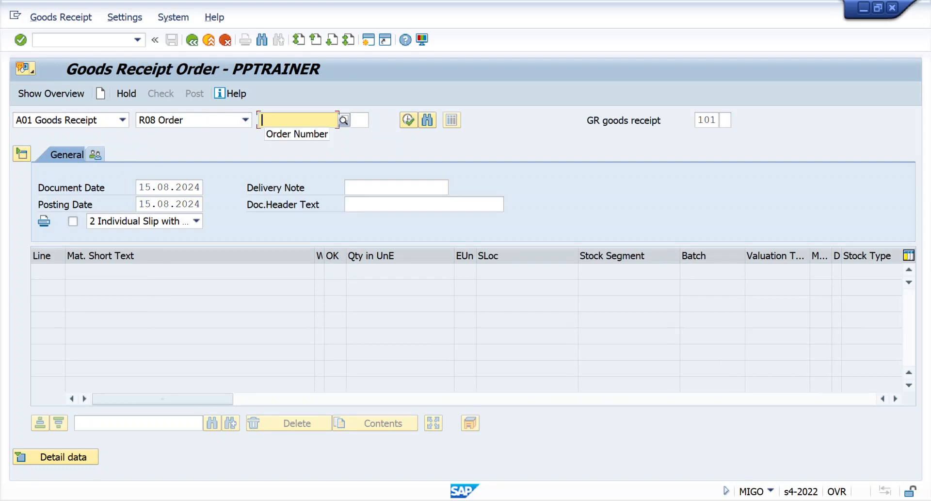
# - Load production order 1000346 into the goods receipt from the recent-entries list
pyautogui.press('Down')
pyautogui.press('Down')
pyautogui.press('Return')
pyautogui.press('Return')
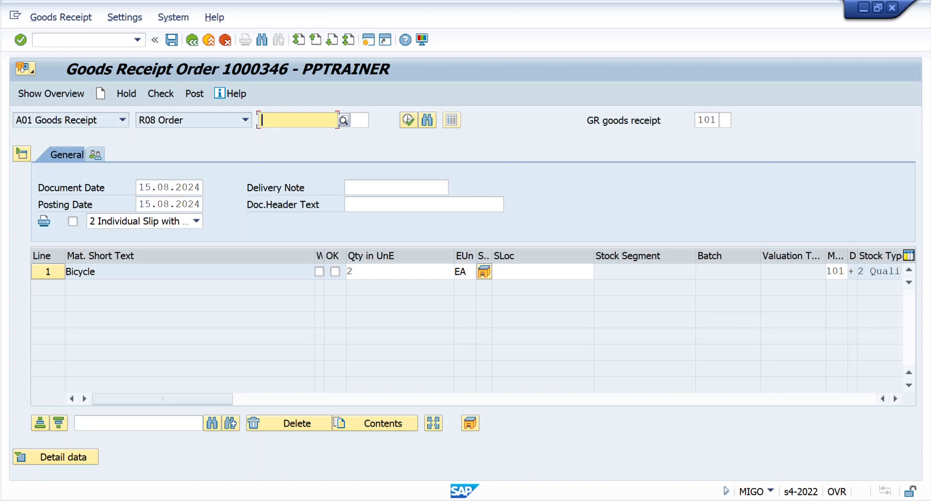
# - Mark the Bicycle line OK, set its storage location to 171A, and post the goods receipt
pyautogui.click(335, 272)
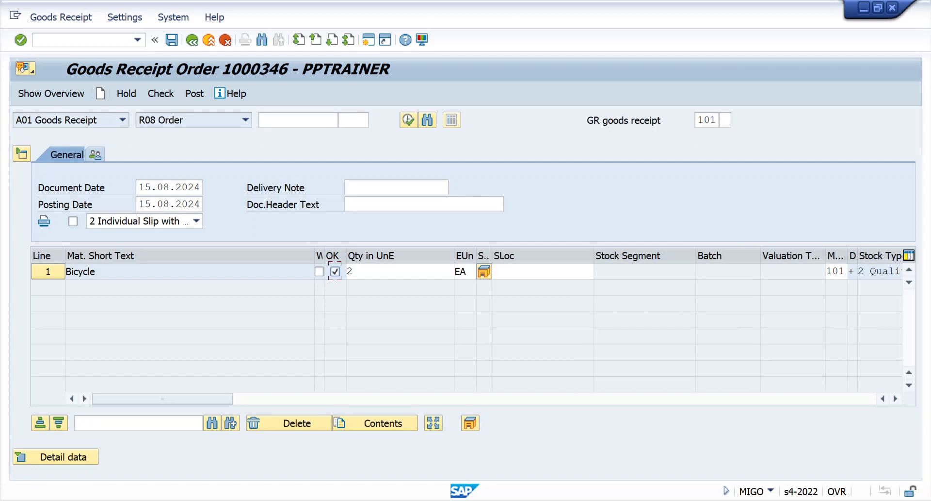
pyautogui.click(542, 272)
pyautogui.press('Down')
pyautogui.press('Return')
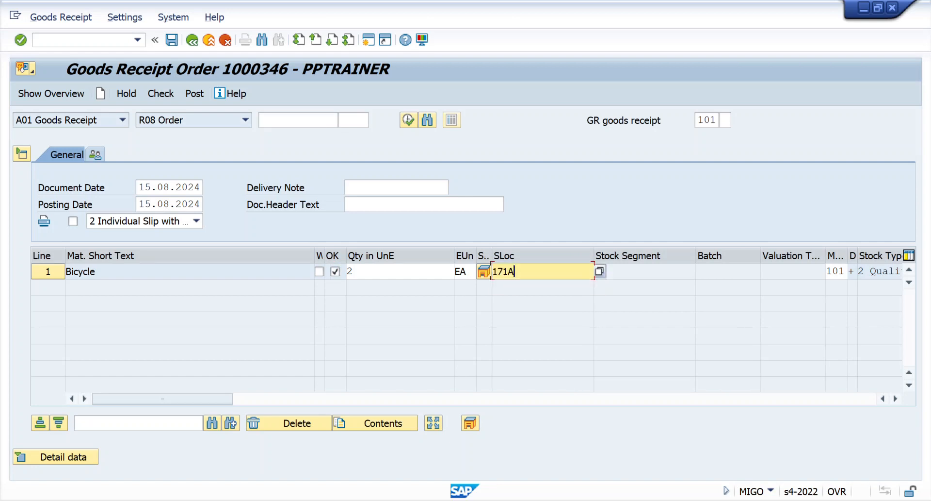
pyautogui.press('Return')
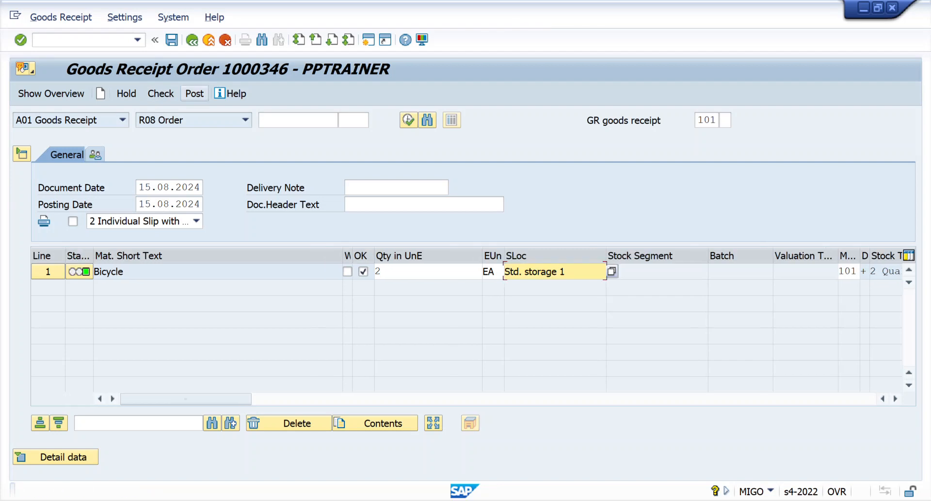
pyautogui.hotkey('ctrl', 's')
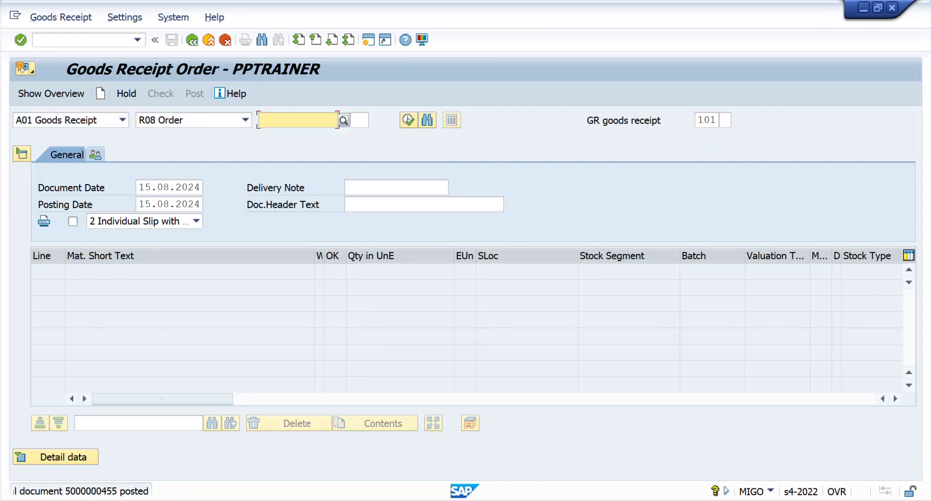
# - Open order 1000346 in CO02, check its header quantities, and save the order
pyautogui.hotkey('ctrl', '/')
pyautogui.write('/nco')
pyautogui.write('2')
pyautogui.press('Return')
pyautogui.press('Return')
pyautogui.moveTo(179, 154); pyautogui.dragTo(197, 154)
pyautogui.moveTo(121, 255); pyautogui.dragTo(114, 255)
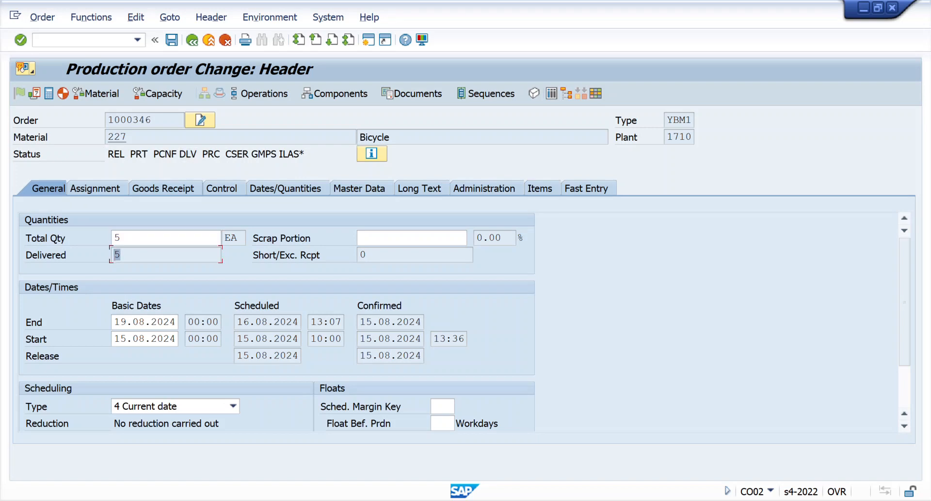
pyautogui.moveTo(197, 154); pyautogui.dragTo(180, 154)
pyautogui.hotkey('ctrl', 's')
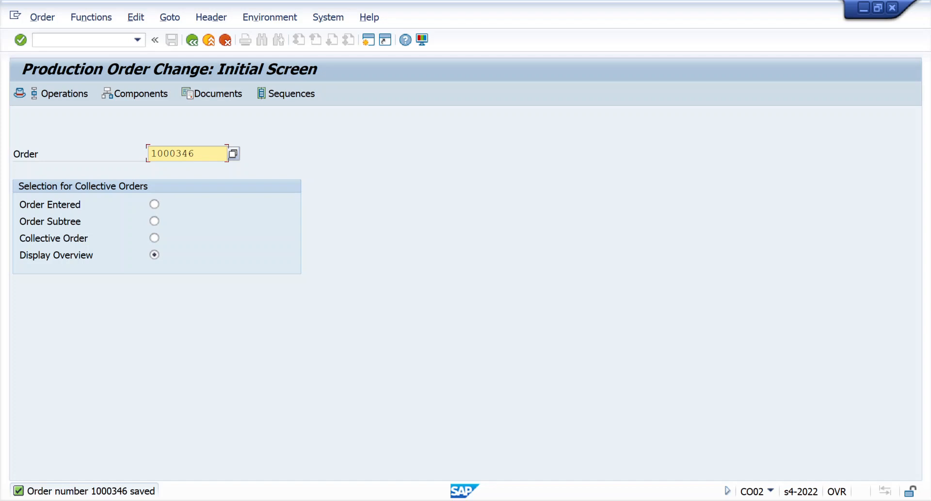
# - Start confirmation transaction CO15 for order 1000346 and compare the proposed yield with confirmed and planned quantities
pyautogui.hotkey('alt', 'Tab')
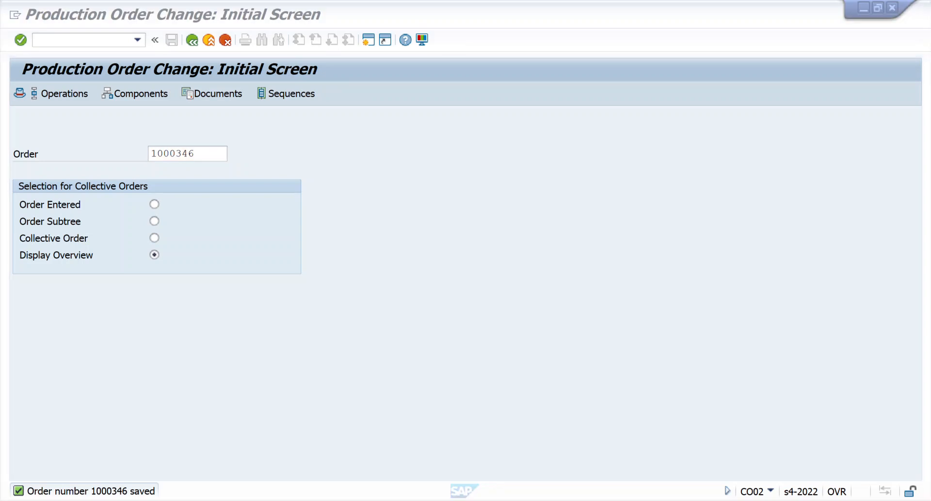
pyautogui.write('/n')
pyautogui.hotkey('alt', 'Tab')
pyautogui.write('co15')
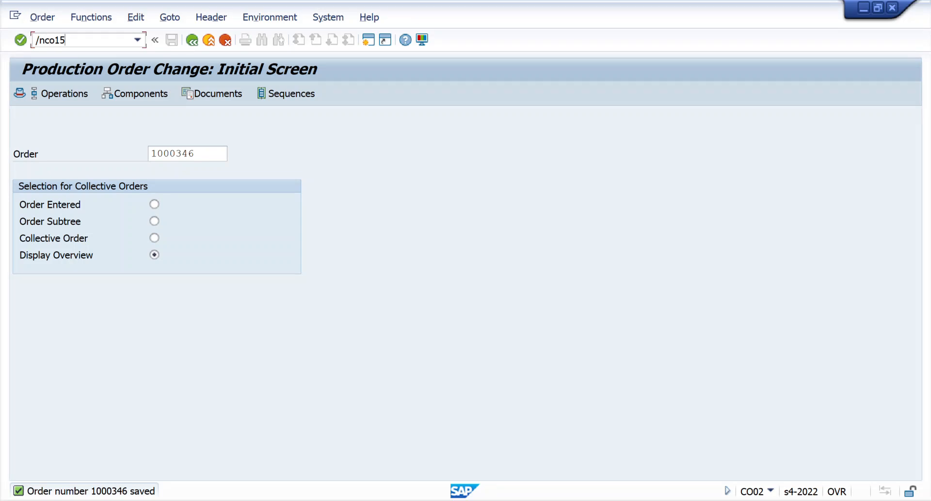
pyautogui.press('Return')
pyautogui.press('Return')
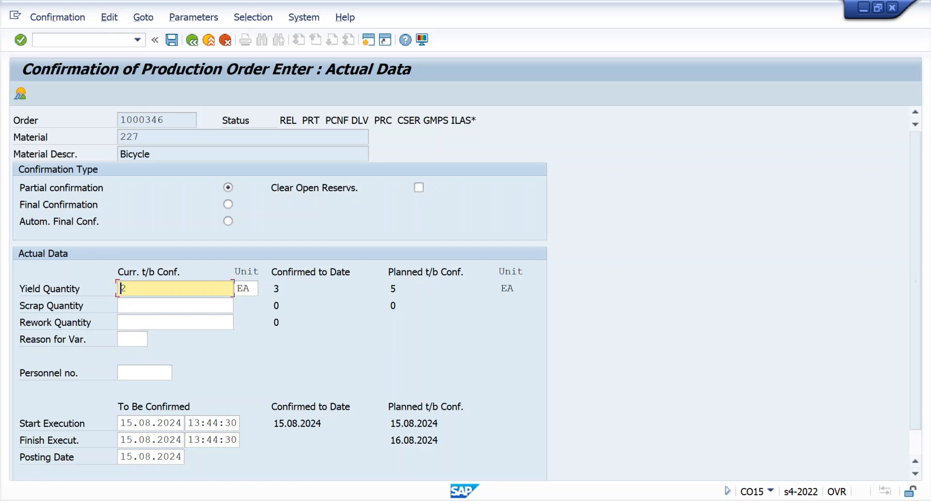
pyautogui.moveTo(280, 289); pyautogui.dragTo(274, 289)
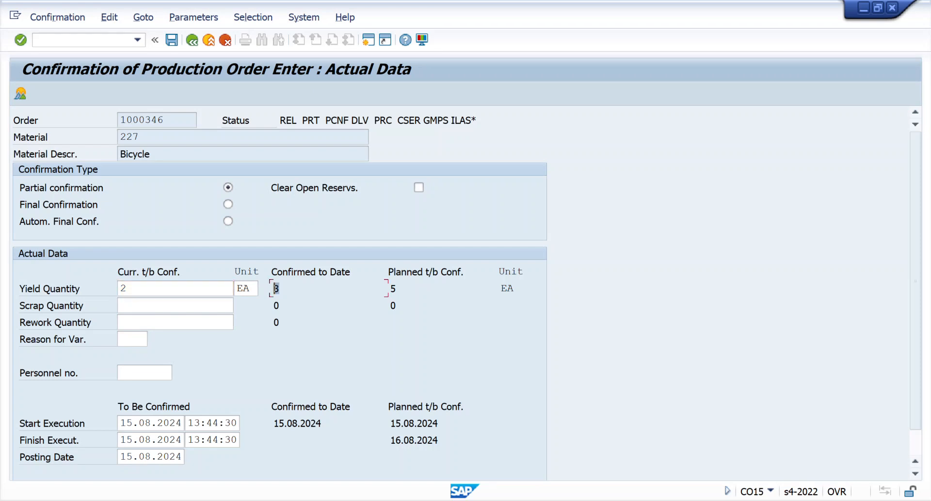
pyautogui.moveTo(397, 288); pyautogui.dragTo(391, 289)
# - Open the goods movements, set storage location 171A for the remaining components, and save the confirmation
pyautogui.click(20, 93)
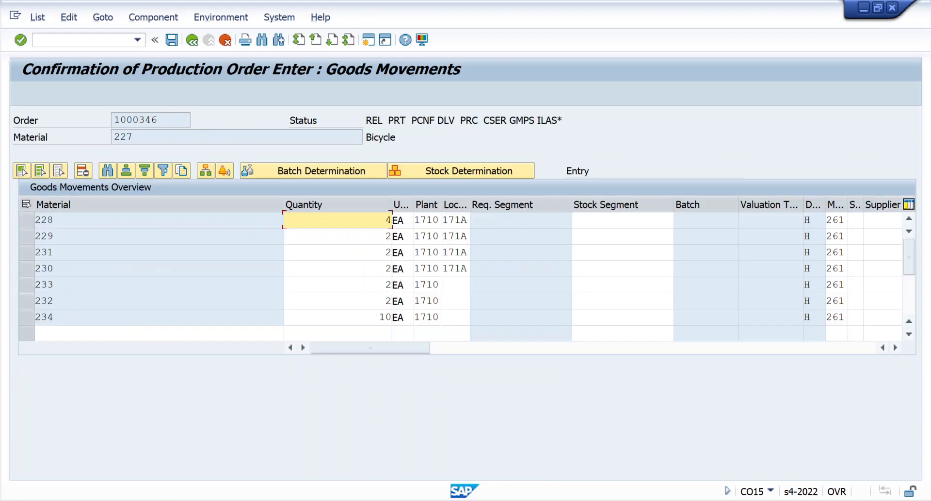
pyautogui.click(456, 285)
pyautogui.click(456, 285)
pyautogui.click(456, 301)
pyautogui.click(456, 301)
pyautogui.click(456, 301)
pyautogui.click(456, 316)
pyautogui.click(456, 316)
pyautogui.click(456, 317)
pyautogui.click(456, 333)
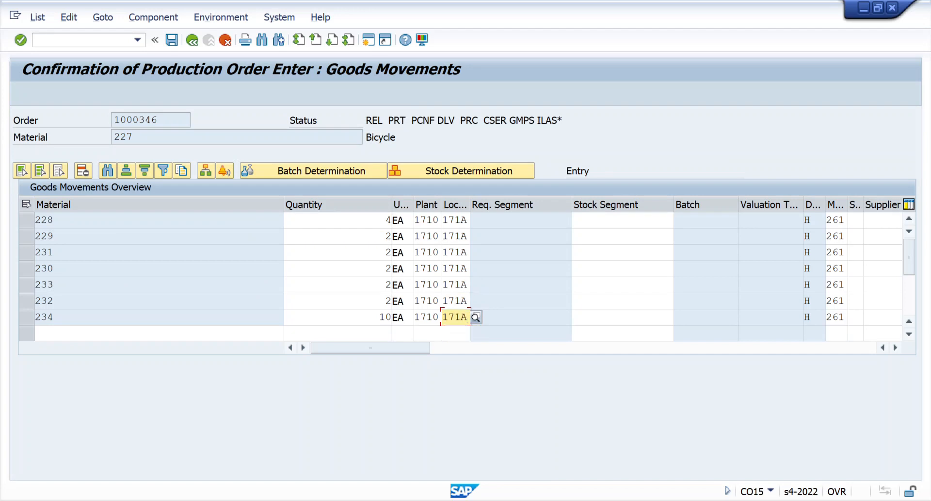
pyautogui.click(172, 39)
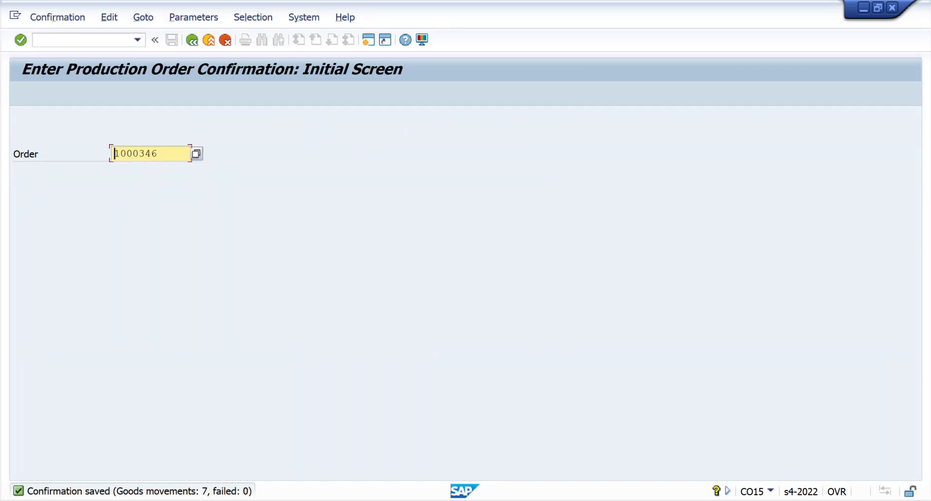
# - Reopen the order's confirmation, choose Final Confirmation, and save it
pyautogui.press('Return')
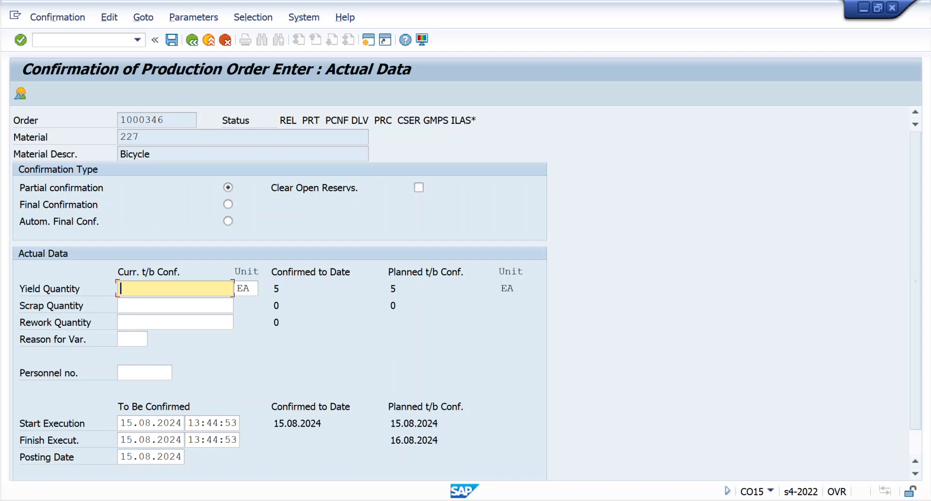
pyautogui.click(276, 289)
pyautogui.click(393, 288)
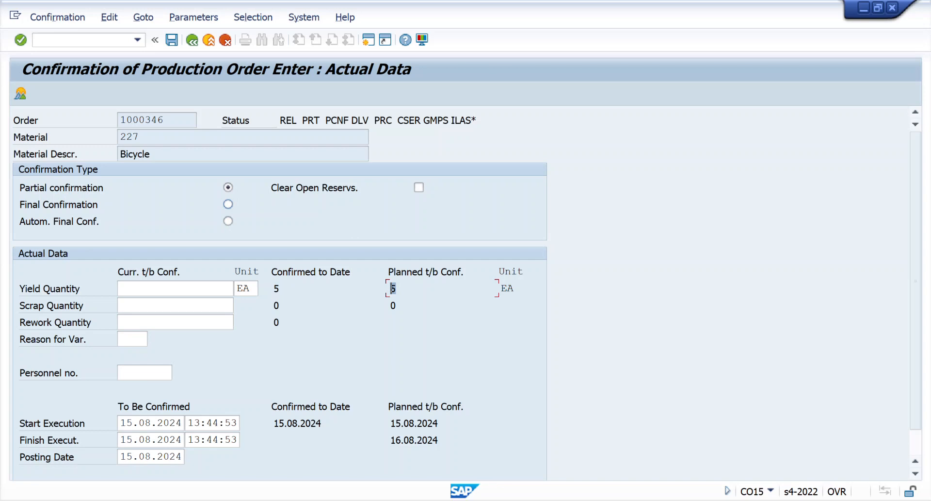
pyautogui.click(228, 204)
pyautogui.click(171, 39)
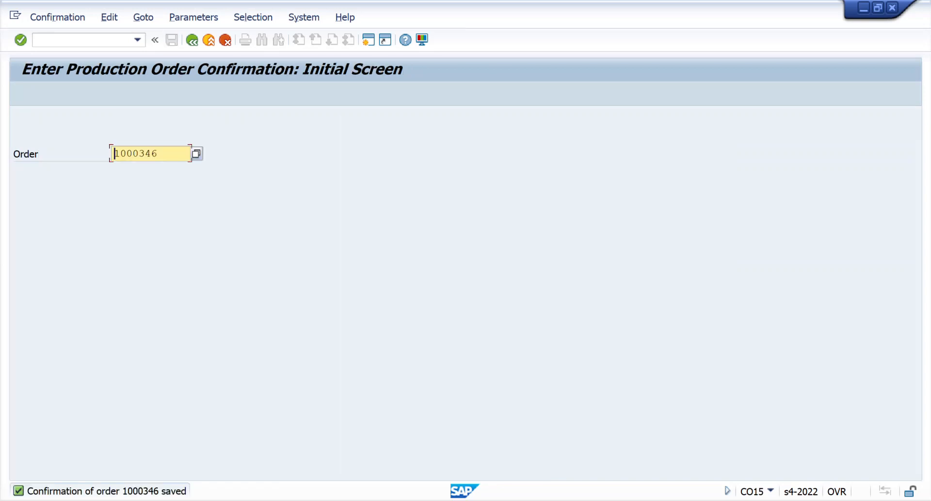
# - Try to enter another confirmation for order 1000346 despite the status warning, then leave the transaction
pyautogui.press('Return')
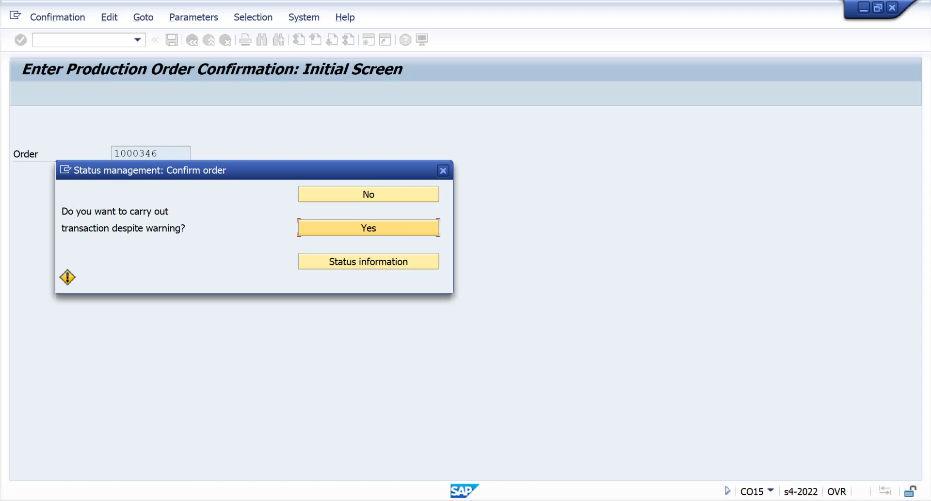
pyautogui.press('Return')
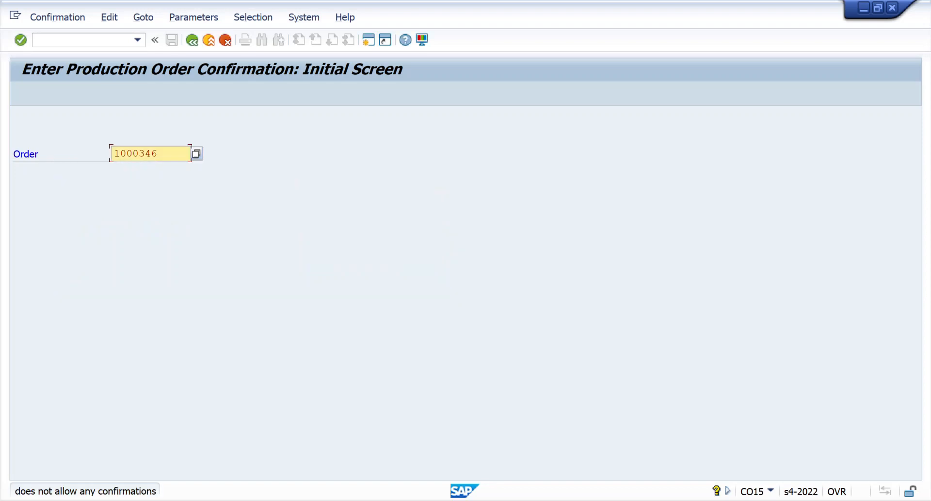
pyautogui.click(192, 40)
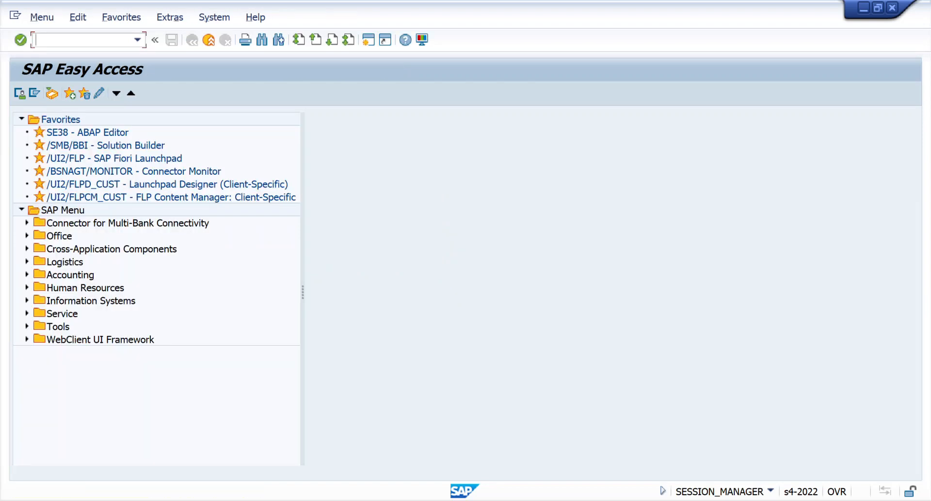
# - Open order 1000346 in CO02 and display its operation overview
pyautogui.write('co02')
pyautogui.press('Return')
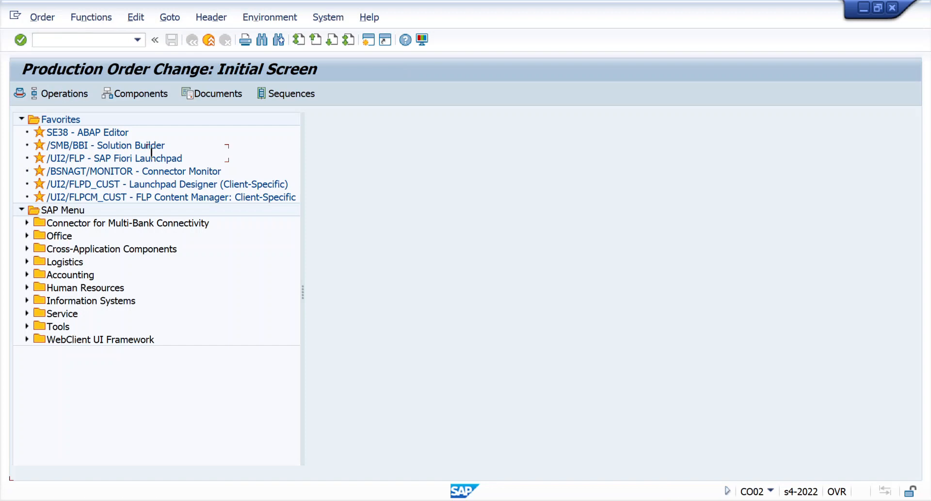
pyautogui.press('Return')
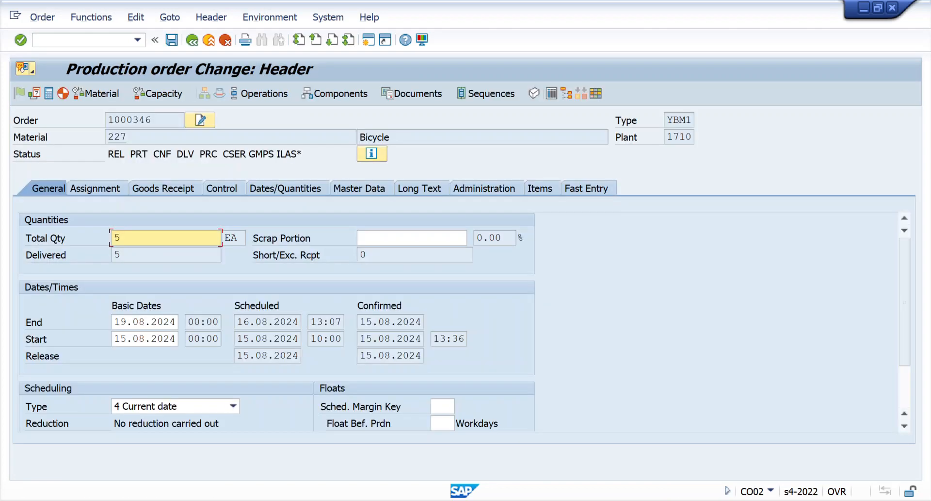
pyautogui.moveTo(154, 155); pyautogui.dragTo(172, 155)
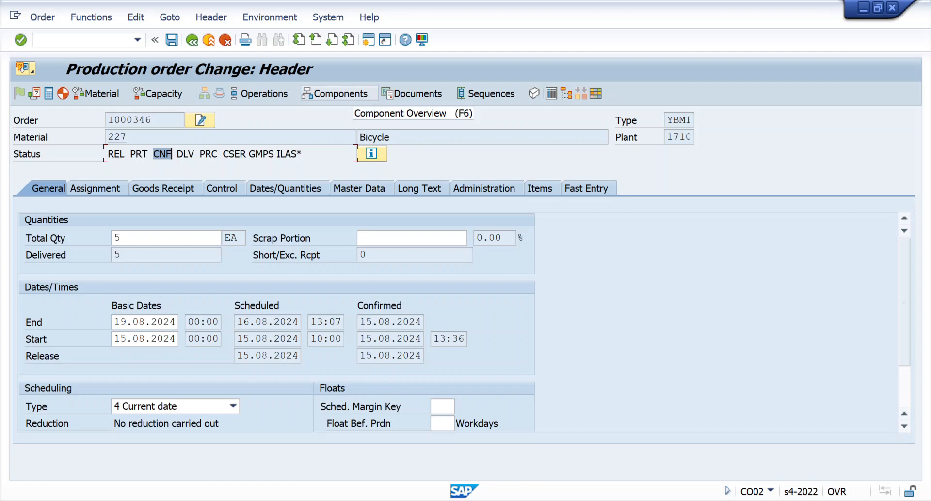
pyautogui.click(259, 93)
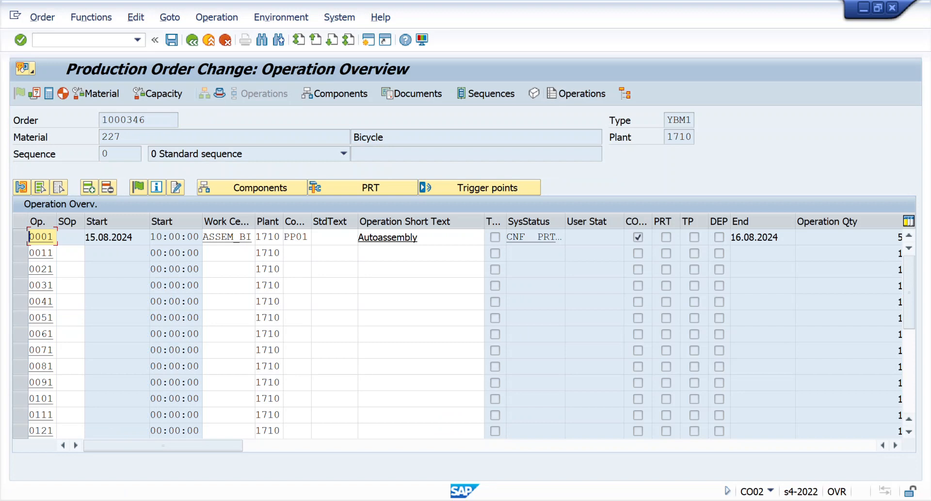
# - Try to change operation 0001's control key to PP03, then return to the order header
pyautogui.click(296, 237)
pyautogui.click(317, 237)
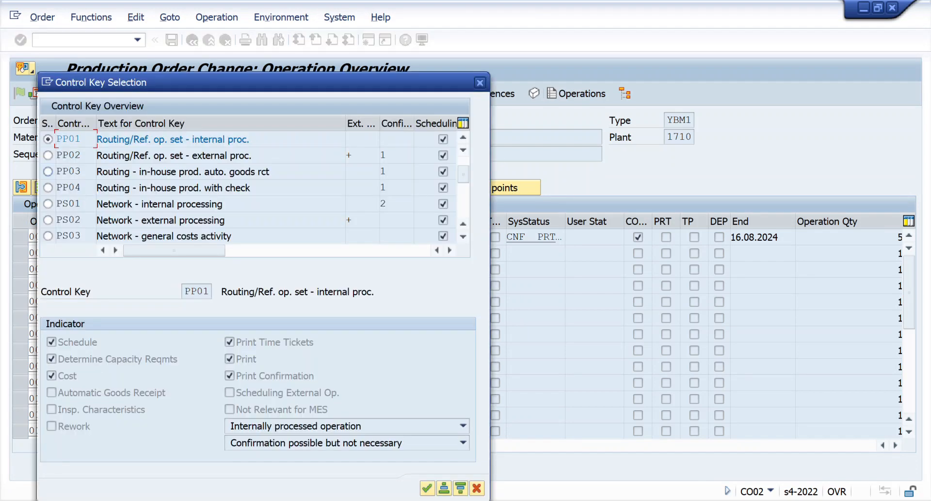
pyautogui.click(48, 171)
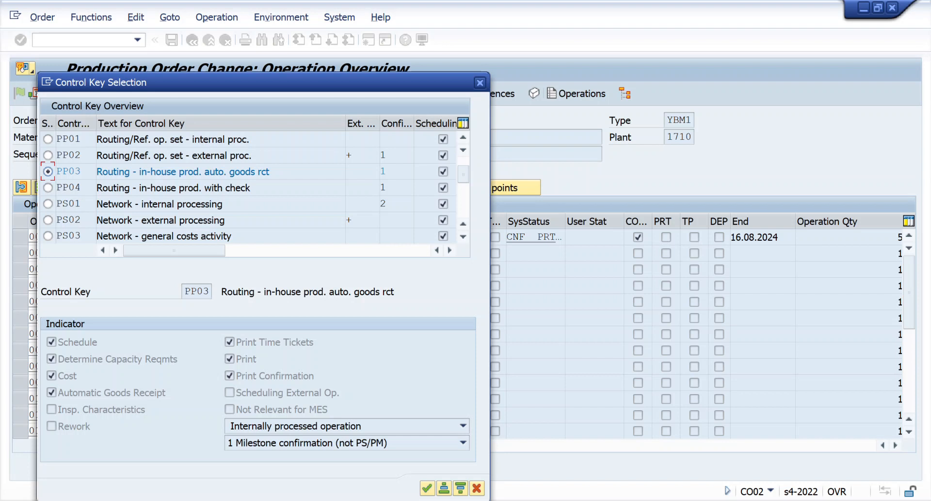
pyautogui.click(427, 487)
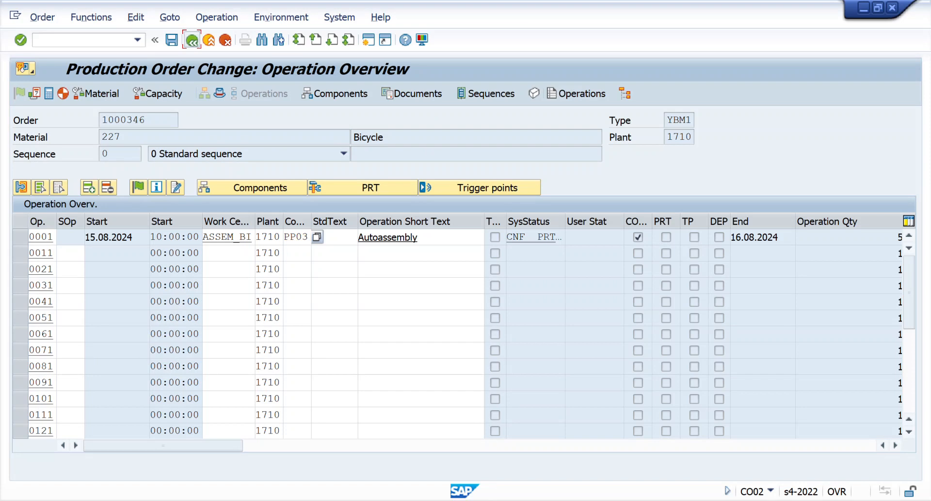
pyautogui.press('Return')
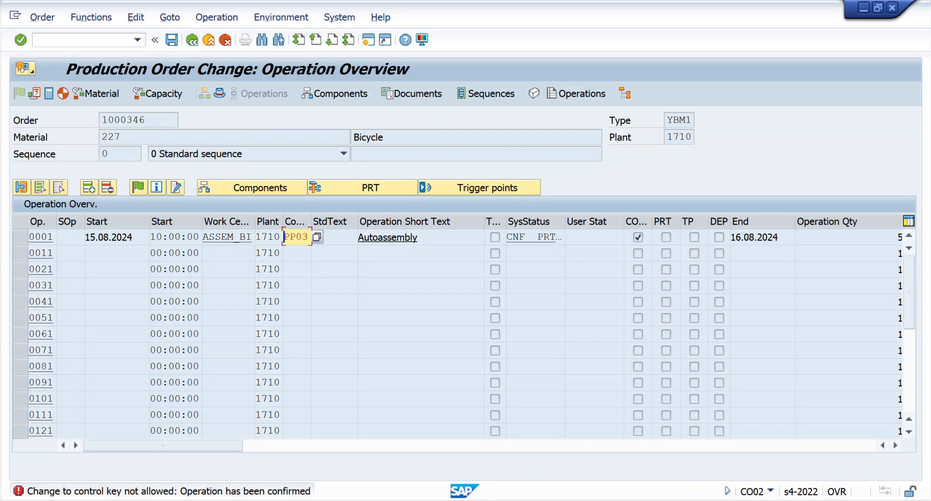
pyautogui.click(225, 40)
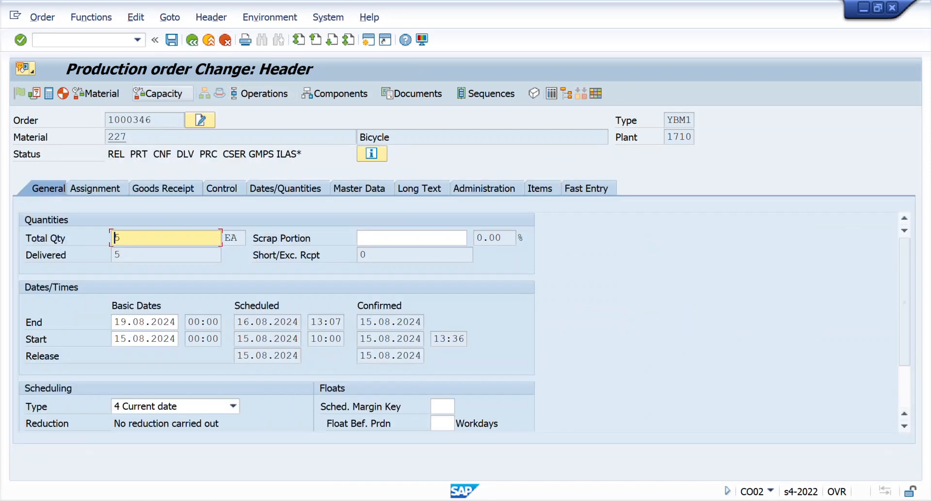
# - Copy the order number 1000346 and go back to the initial screen
pyautogui.moveTo(153, 120); pyautogui.dragTo(107, 120)
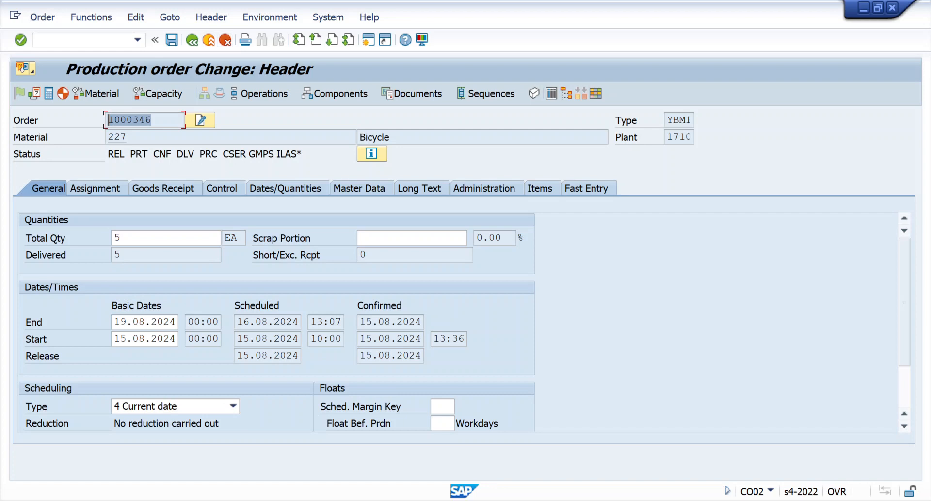
pyautogui.hotkey('ctrl', 'c')
pyautogui.click(192, 40)
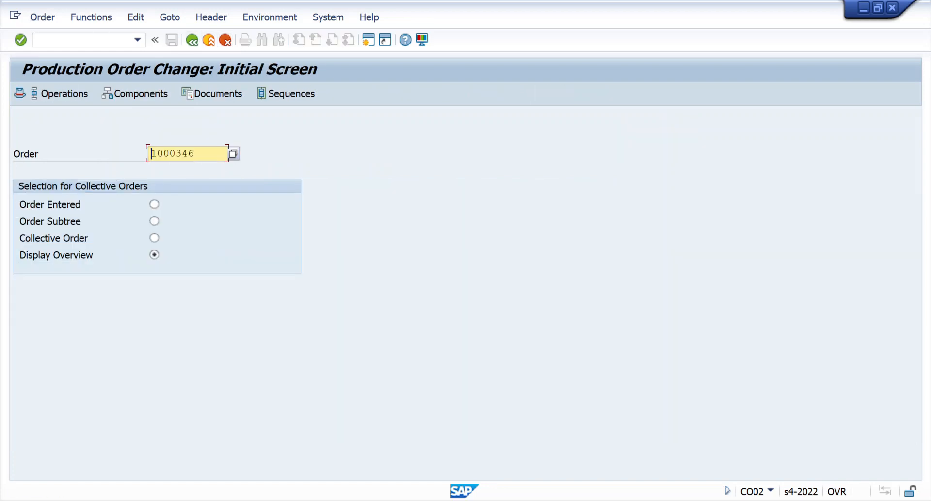
# - Create a new production order copied from order 1000346 and open its operation overview
pyautogui.click(42, 17)
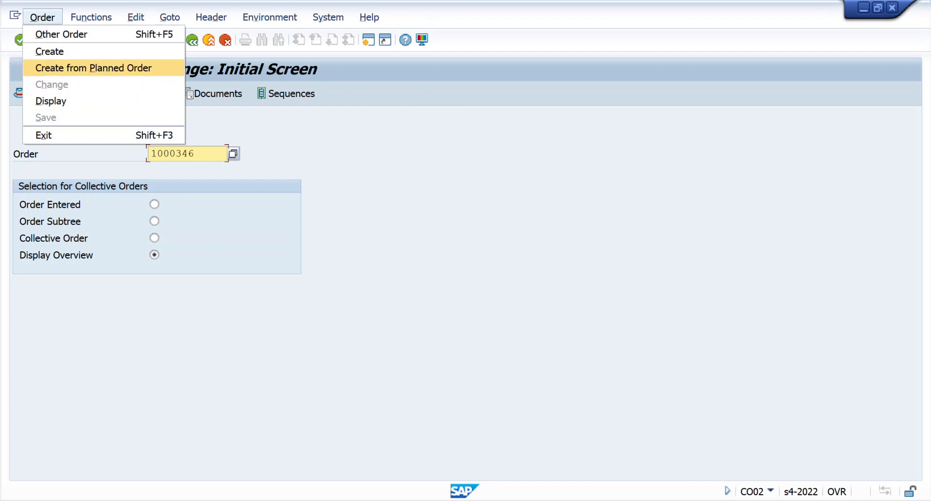
pyautogui.click(50, 51)
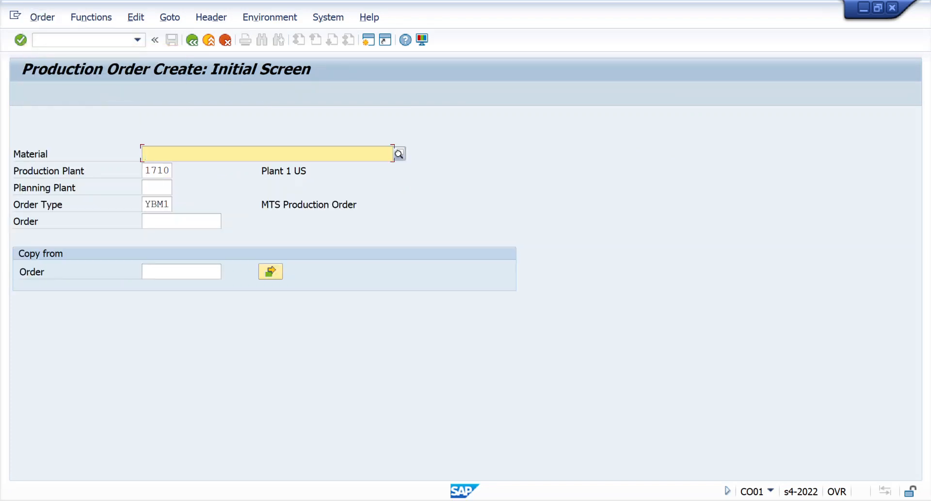
pyautogui.click(181, 271)
pyautogui.write('1000346')
pyautogui.press('Return')
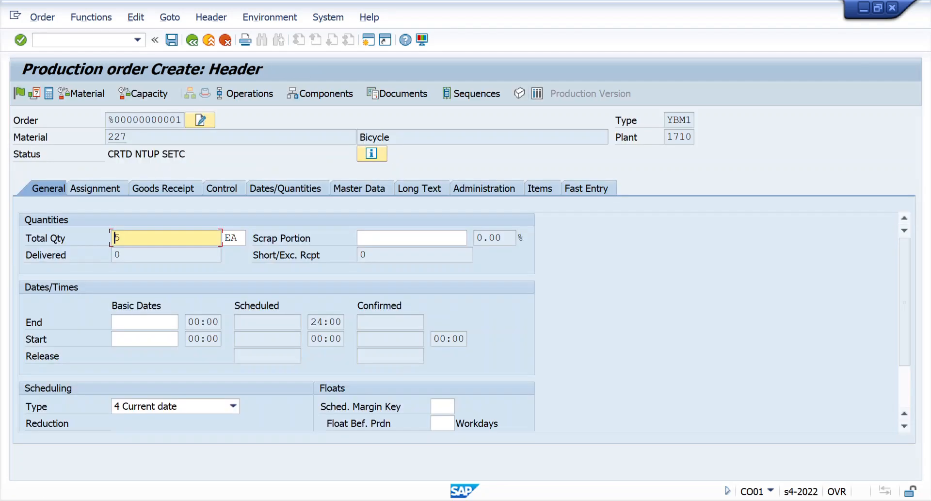
pyautogui.press('Return')
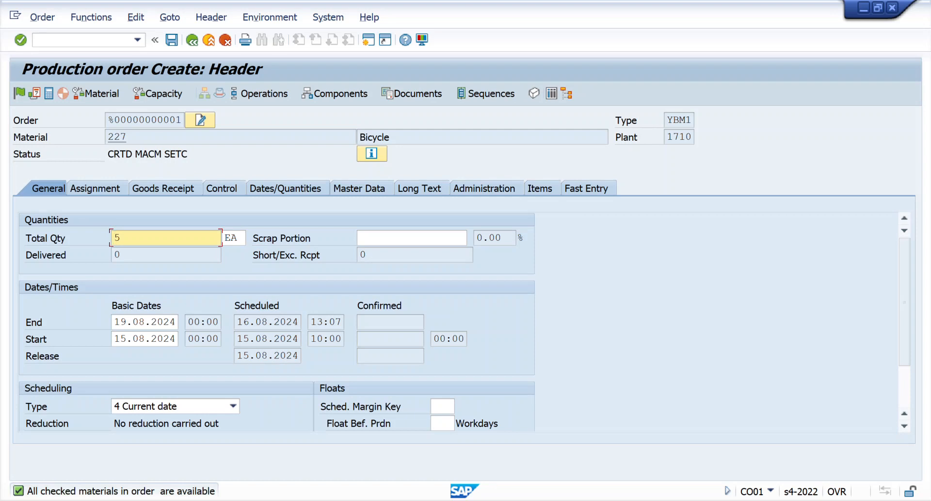
pyautogui.press('F5')
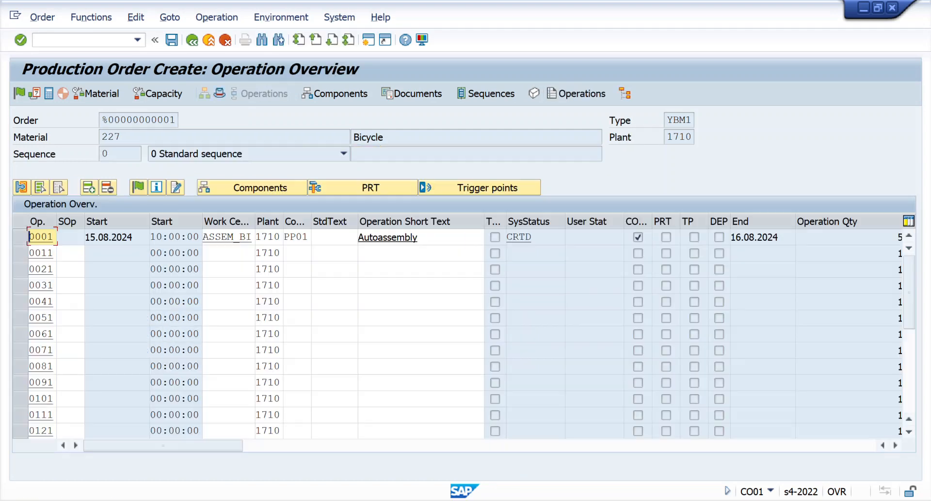
# - Set operation 0001's control key to PP03 and save the new production order
pyautogui.click(307, 237)
pyautogui.click(318, 237)
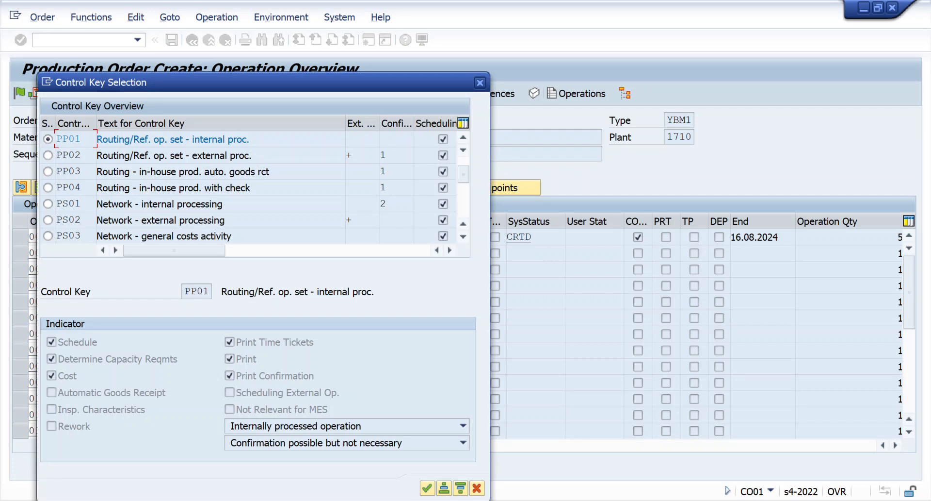
pyautogui.click(48, 171)
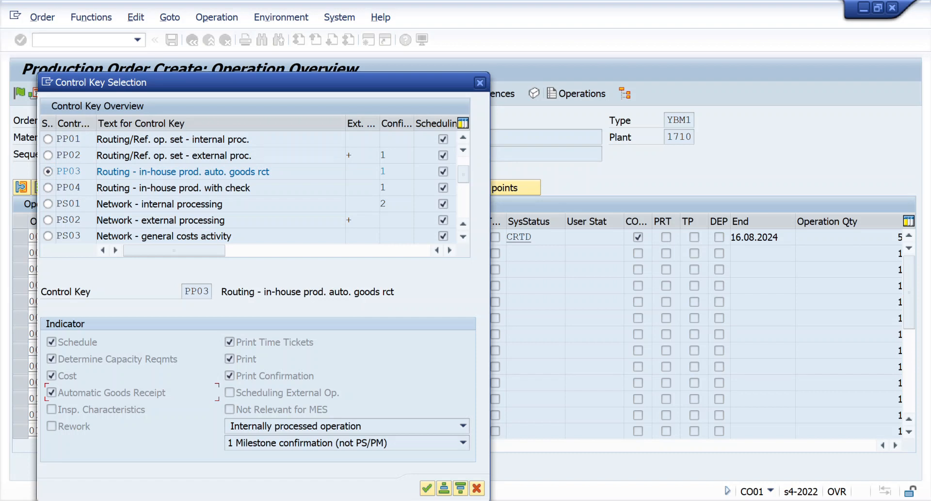
pyautogui.click(427, 488)
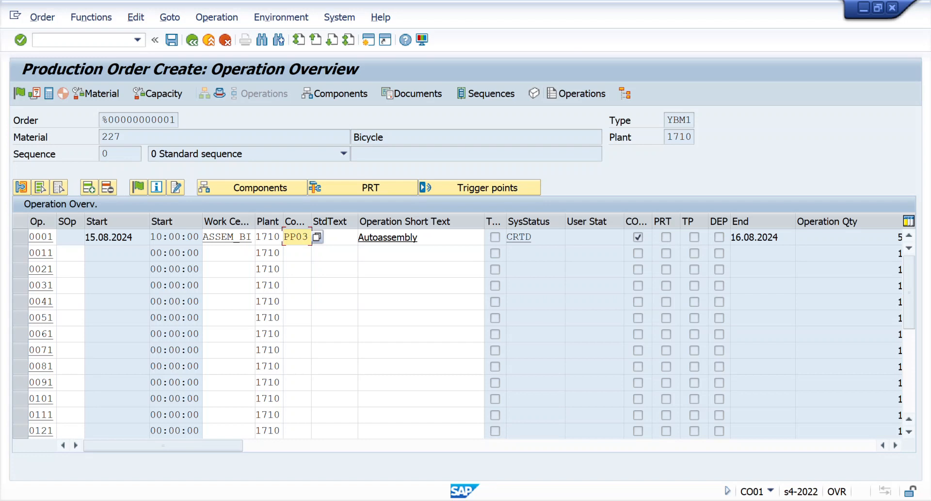
pyautogui.click(172, 40)
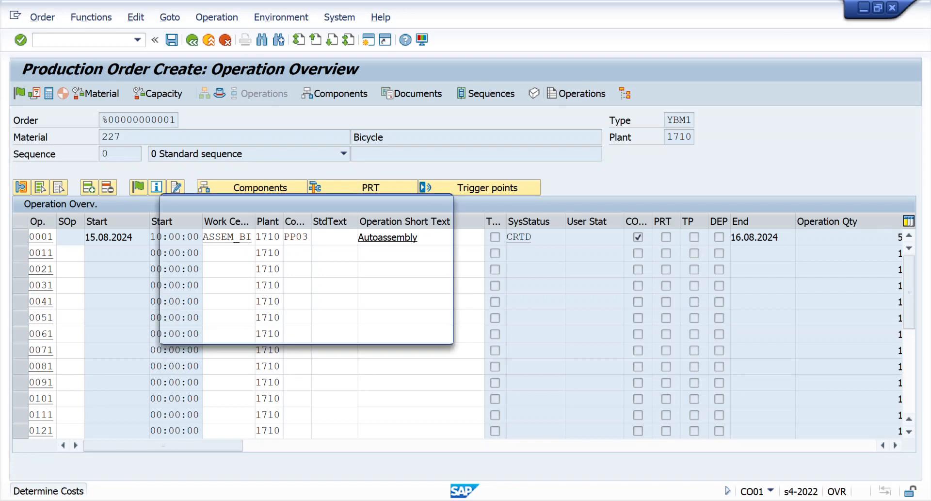
pyautogui.press('Return')
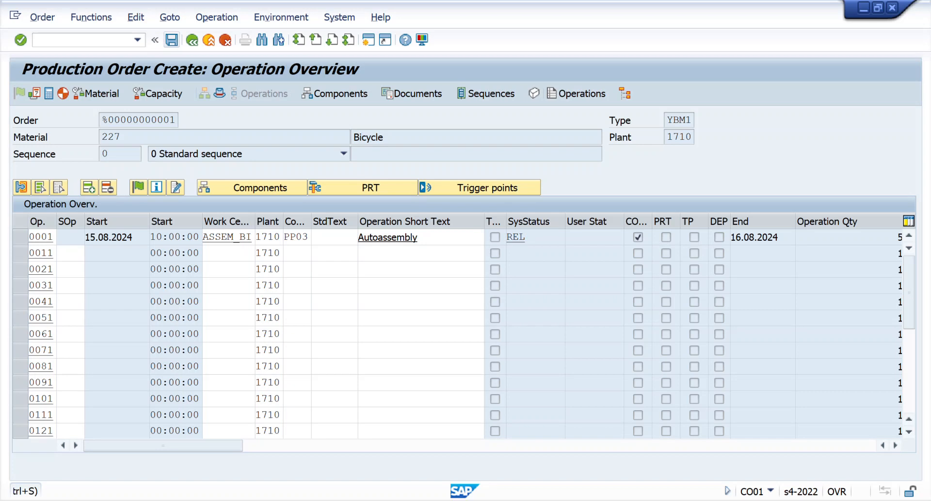
pyautogui.press('Return')
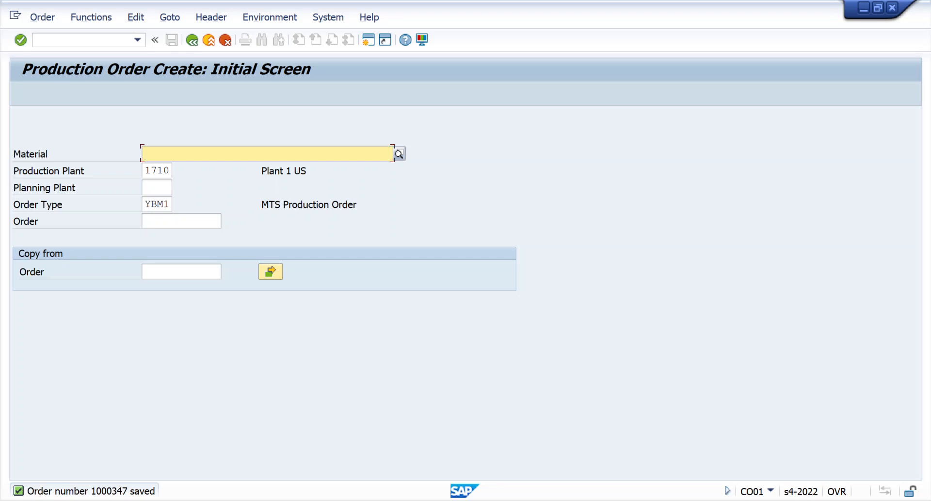
# - Open goods receipt for order 1000347 in MIGO and load its item
pyautogui.click(68, 40)
pyautogui.write('/nmigo')
pyautogui.press('Return')
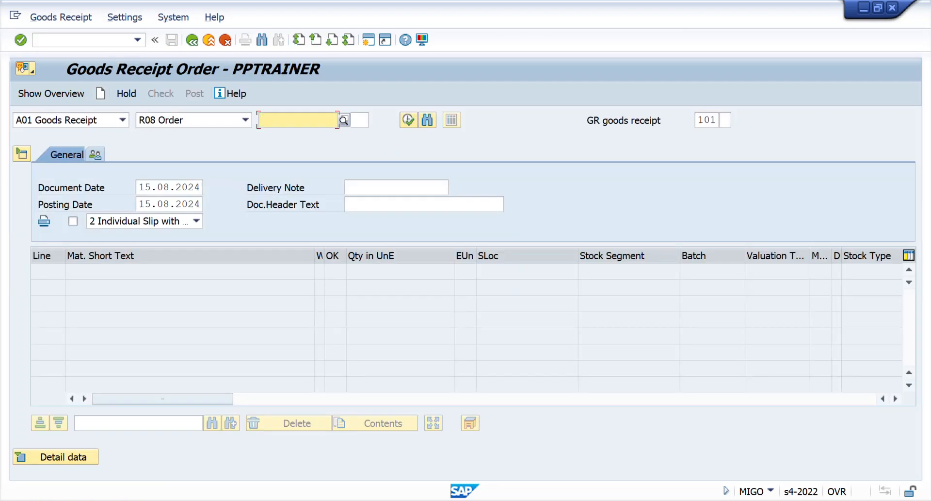
pyautogui.press('Down')
pyautogui.press('Down')
pyautogui.press('Return')
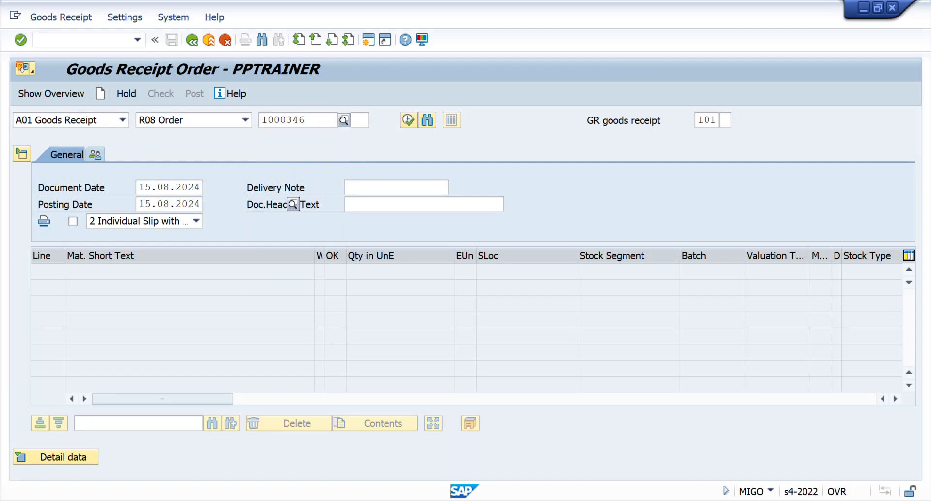
pyautogui.press('BackSpace')
pyautogui.write('7')
pyautogui.press('Return')
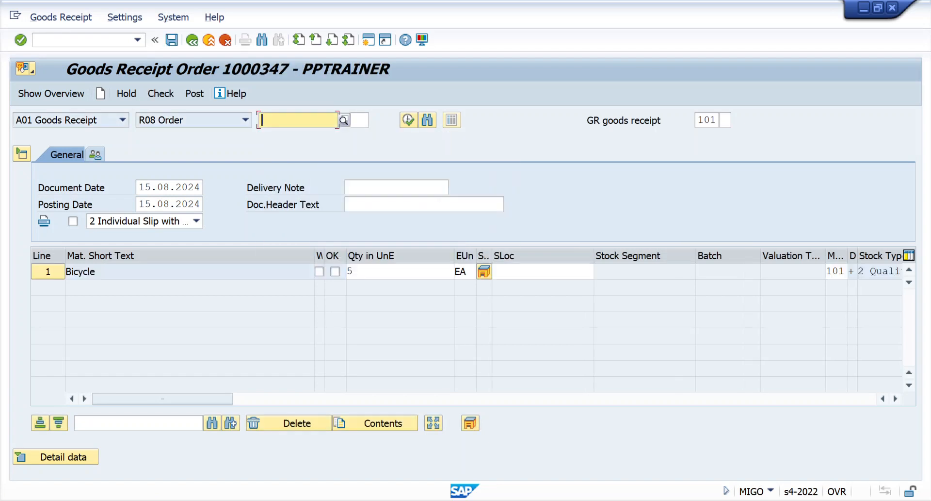
pyautogui.press('Return')
# - Open confirmation entry for order 1000347 in CO15 and display its goods movements
pyautogui.click(85, 39)
pyautogui.write('/nco15')
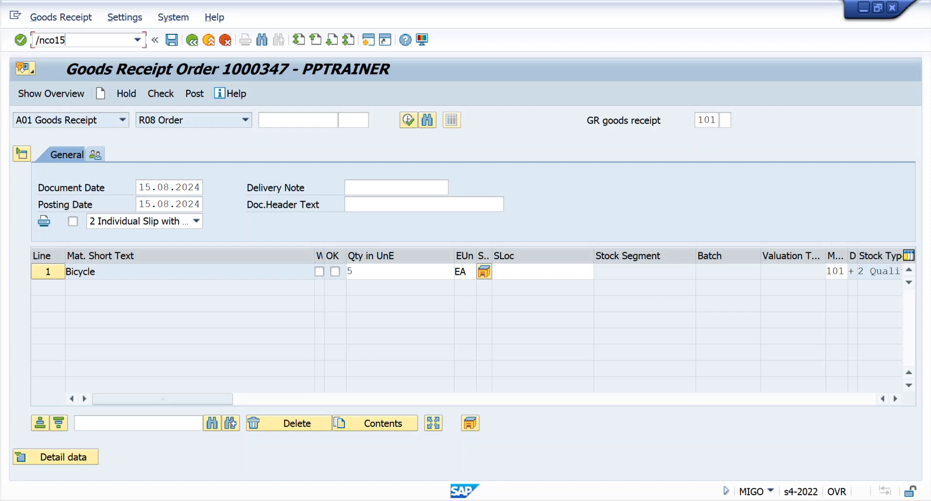
pyautogui.press('Return')
pyautogui.press('Return')
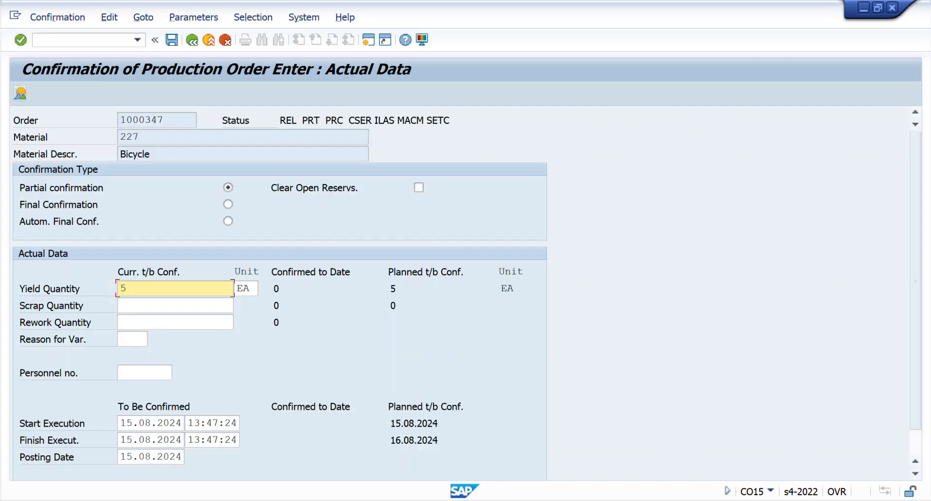
pyautogui.press('F7')
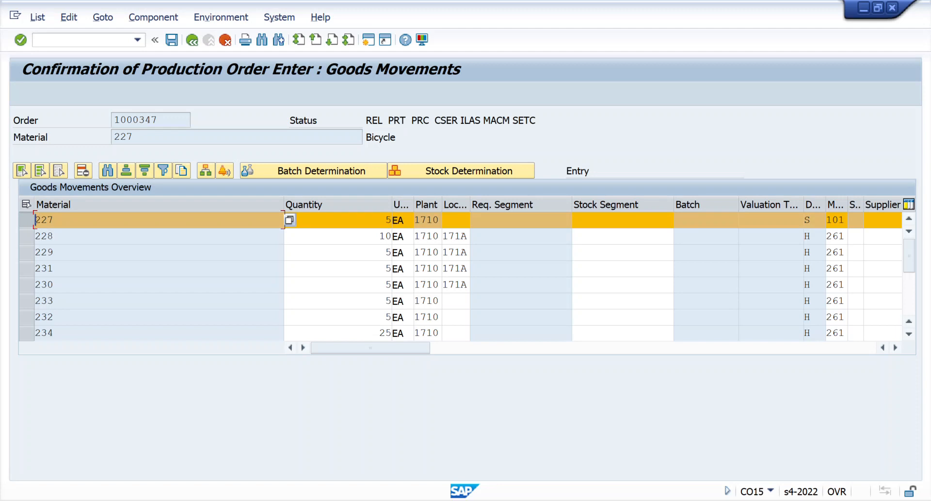
# - Set storage location 171A for the goods movements lacking one and save the confirmation
pyautogui.click(455, 219)
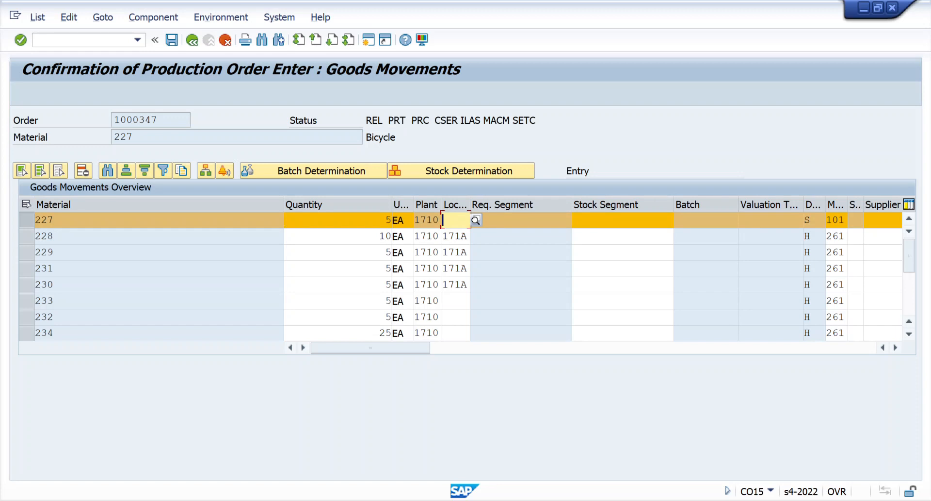
pyautogui.press('BackSpace')
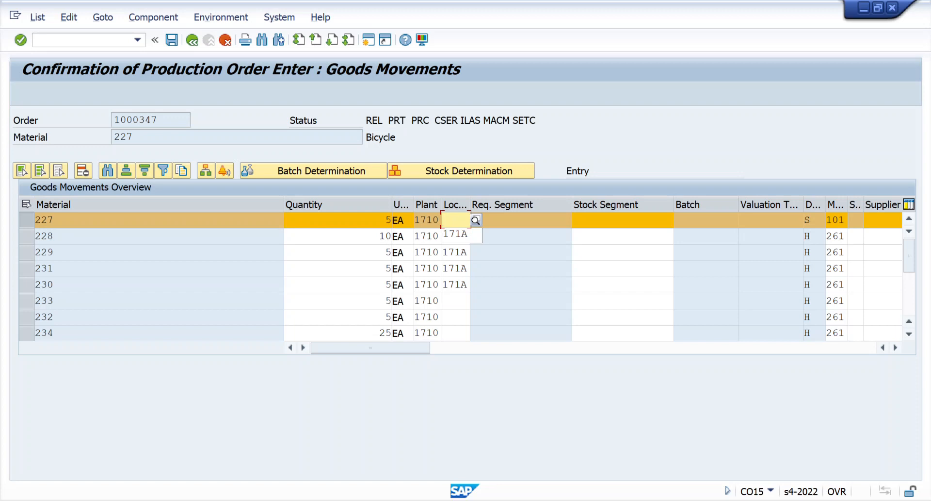
pyautogui.press('Down')
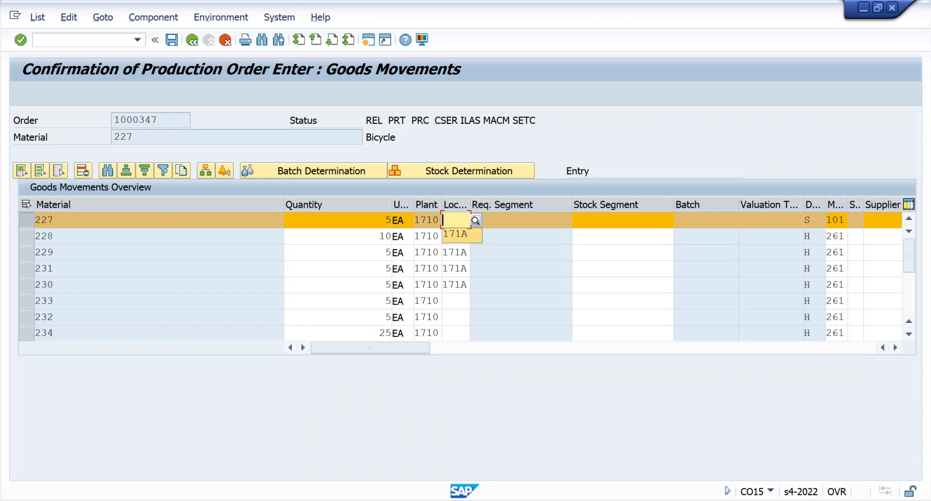
pyautogui.press('Return')
pyautogui.click(456, 301)
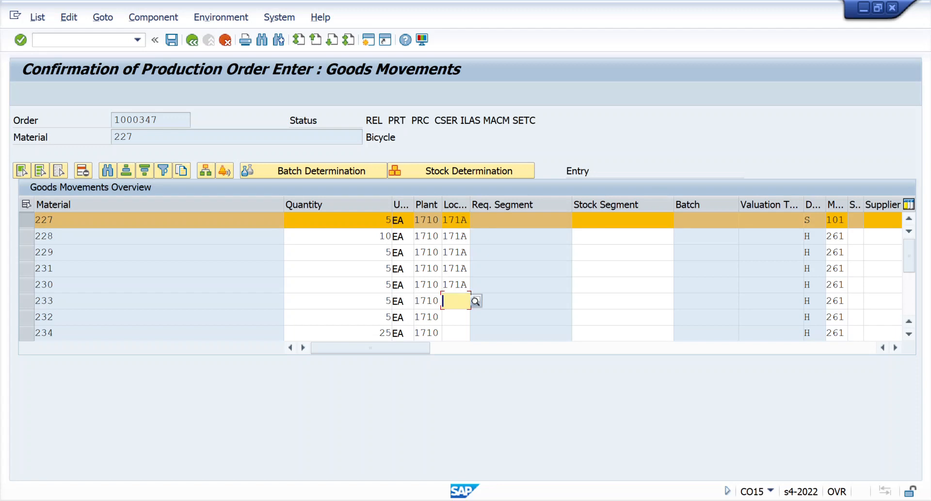
pyautogui.click(456, 301)
pyautogui.click(456, 317)
pyautogui.click(456, 317)
pyautogui.click(456, 316)
pyautogui.click(456, 333)
pyautogui.click(456, 333)
pyautogui.click(456, 332)
pyautogui.click(456, 348)
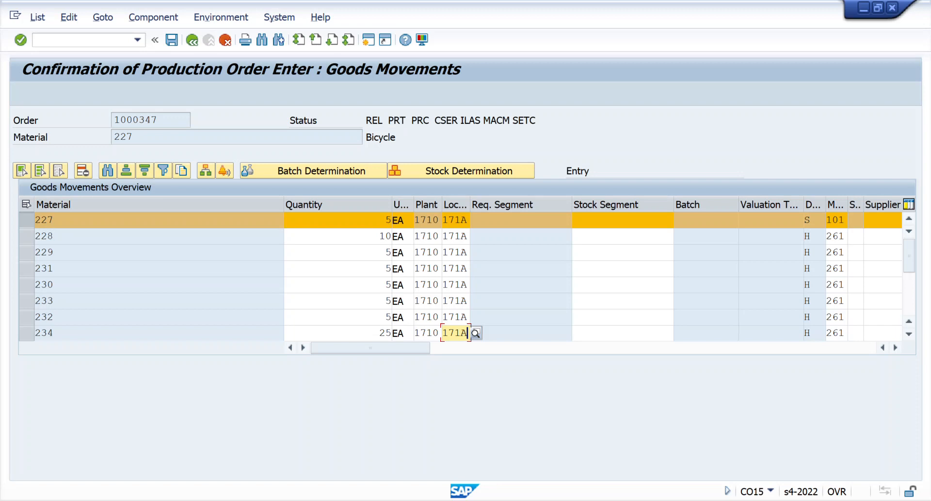
pyautogui.click(172, 39)
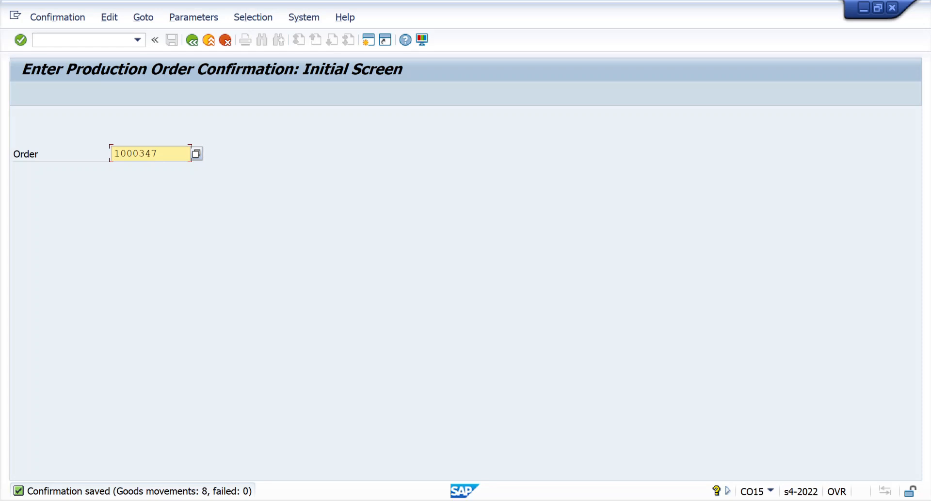
# - Try to load order 1000347 for goods receipt in MIGO
pyautogui.click(58, 40)
pyautogui.write('/n')
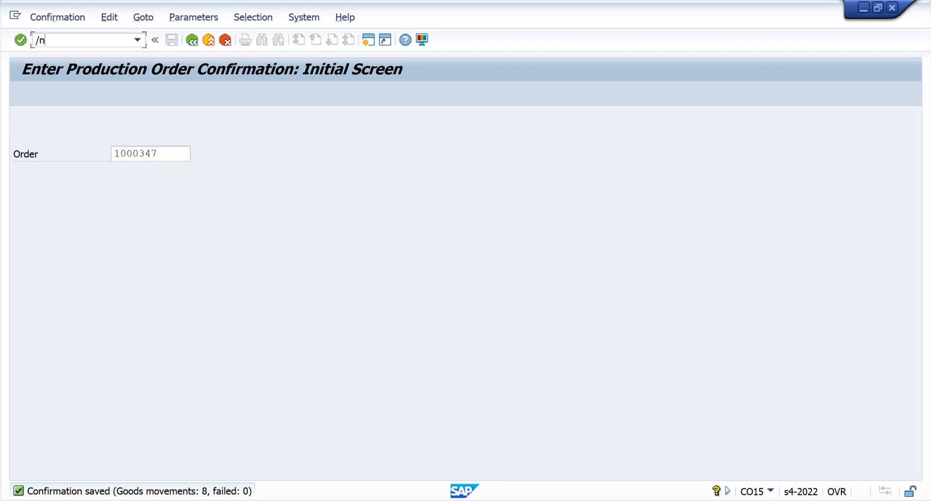
pyautogui.write('migo')
pyautogui.press('Return')
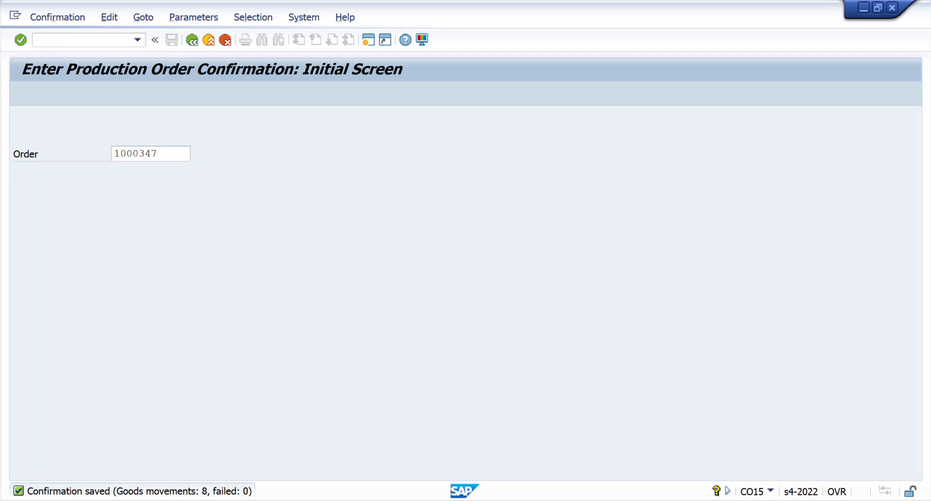
pyautogui.press('BackSpace')
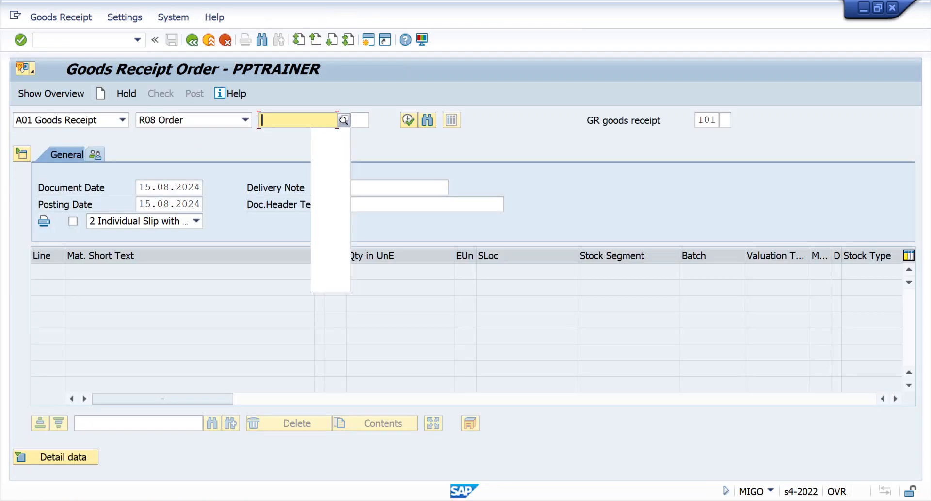
pyautogui.press('Down')
pyautogui.press('Return')
pyautogui.press('Return')
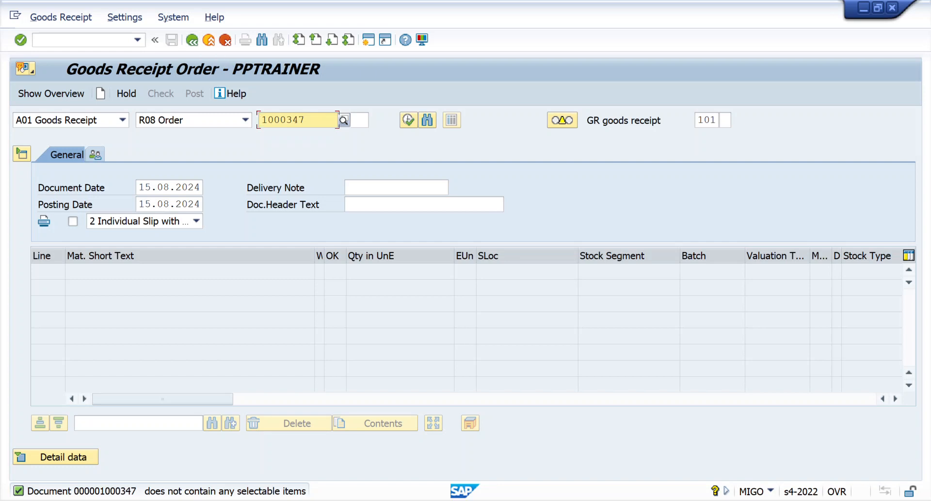
# - Create another production order copied from order 1000346 and open its operation overview
pyautogui.click(83, 39)
pyautogui.write('/')
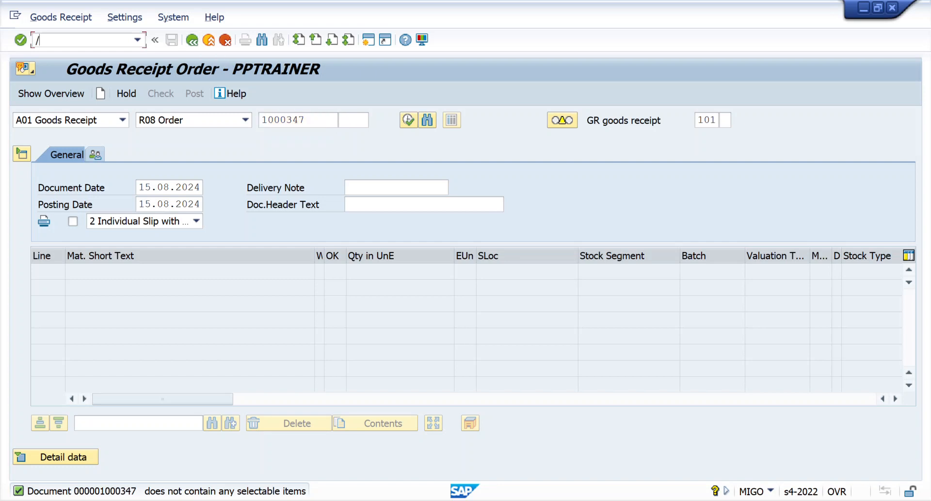
pyautogui.write('nco01')
pyautogui.press('Return')
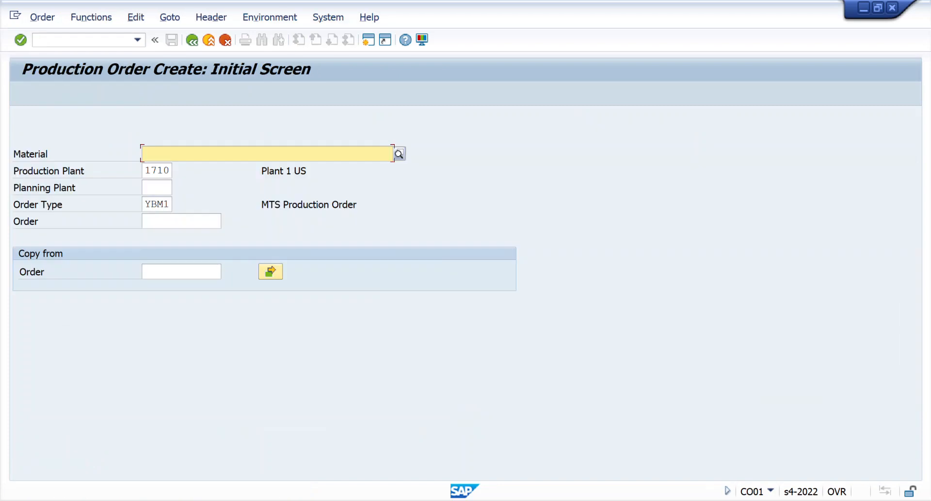
pyautogui.click(182, 272)
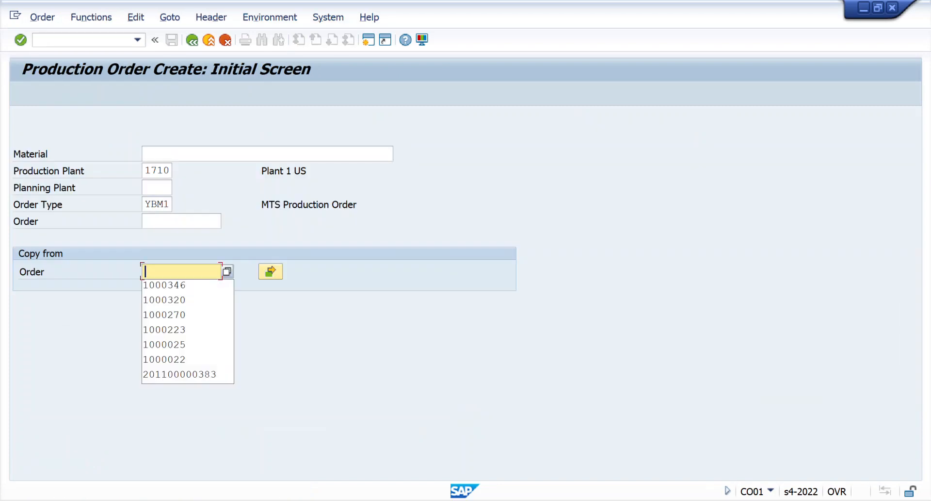
pyautogui.press('Return')
pyautogui.press('Return')
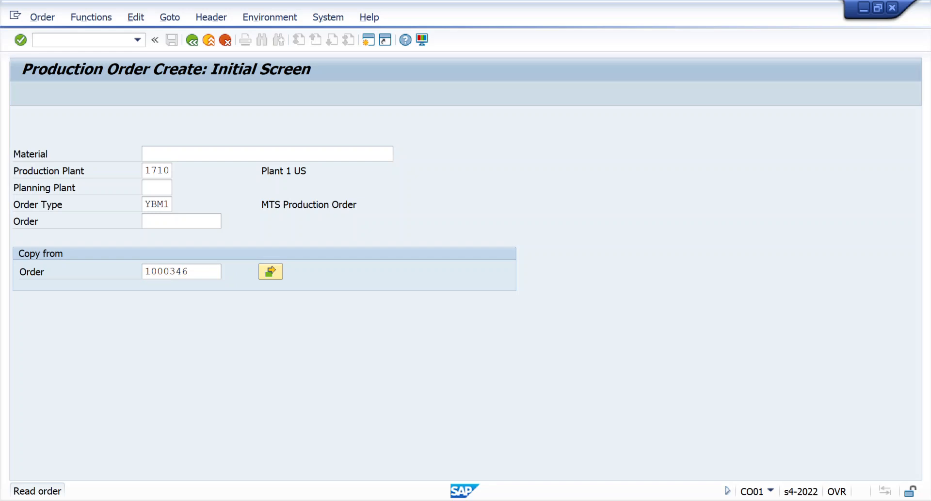
pyautogui.press('Return')
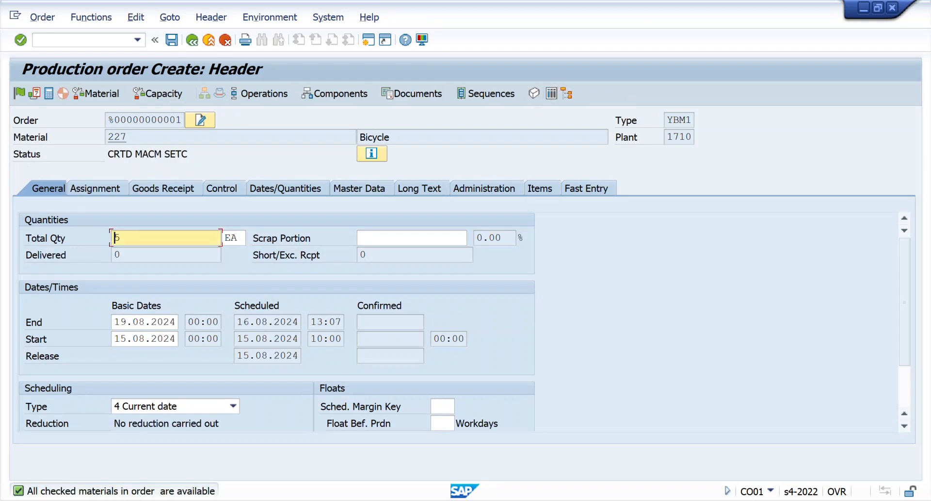
pyautogui.click(263, 93)
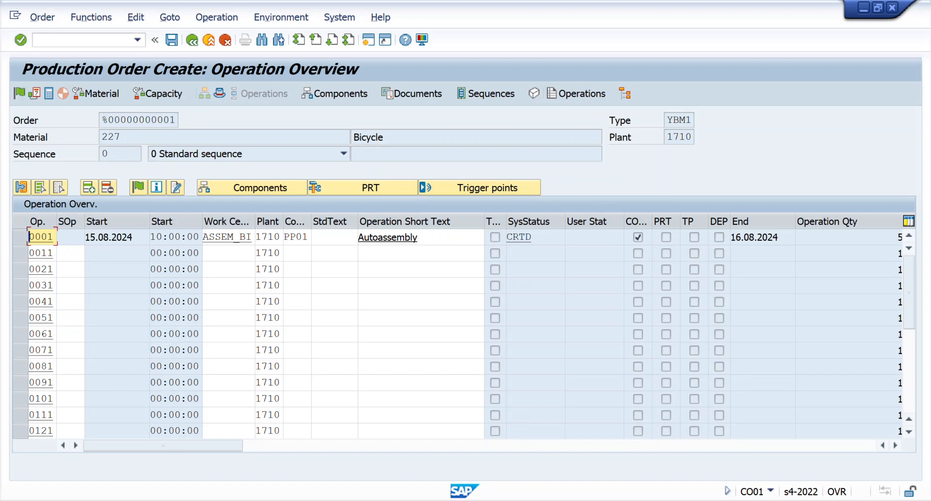
# - Open operation 0001's control key selection and close it without changes
pyautogui.click(295, 237)
pyautogui.click(318, 237)
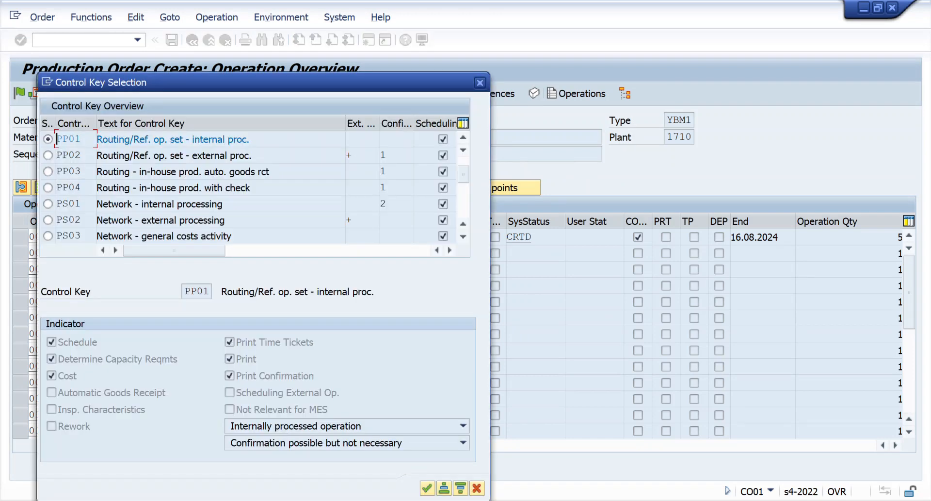
pyautogui.click(480, 82)
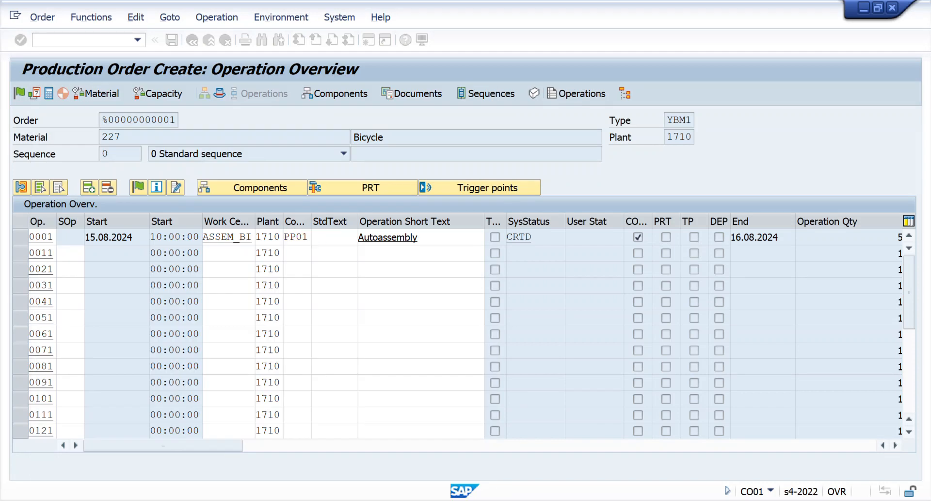
# - From the order header's control data, open production scheduling profile YB0001 for plant 1710, enable Automatic Goods Receipt and save it to the customizing request
pyautogui.click(220, 93)
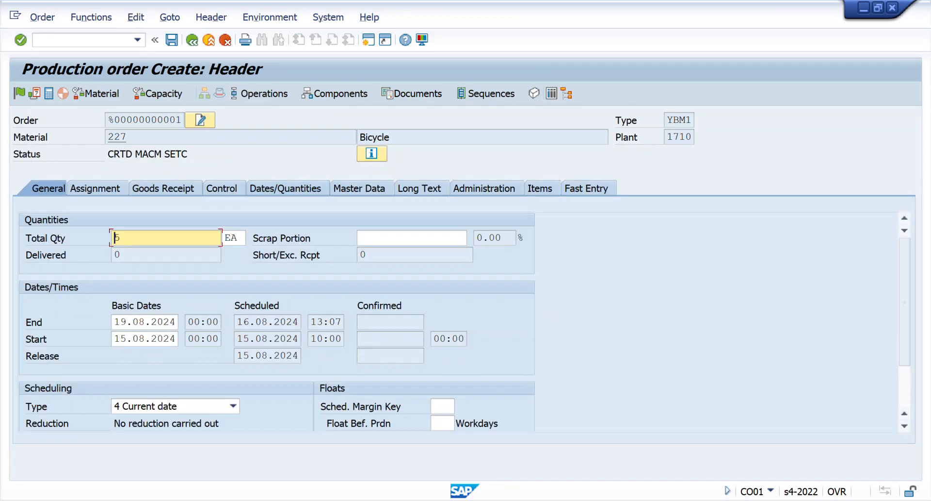
pyautogui.click(225, 188)
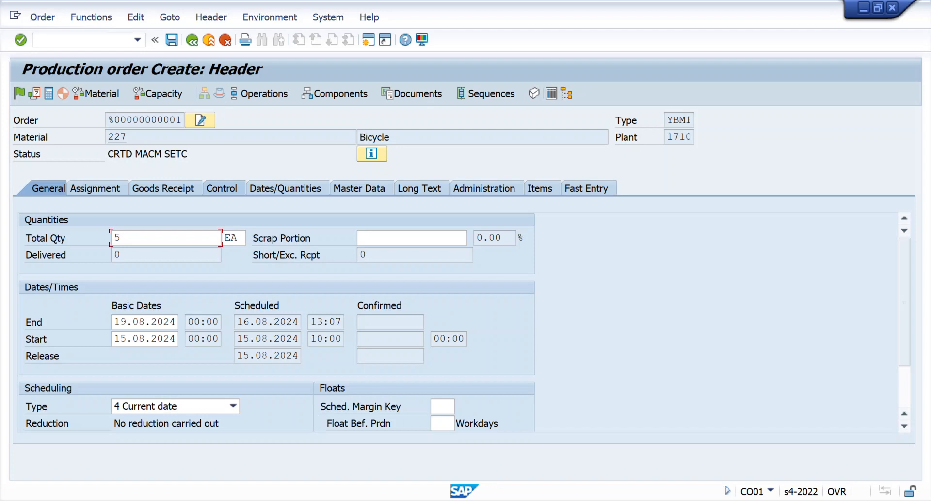
pyautogui.scroll(-2, 276, 320)
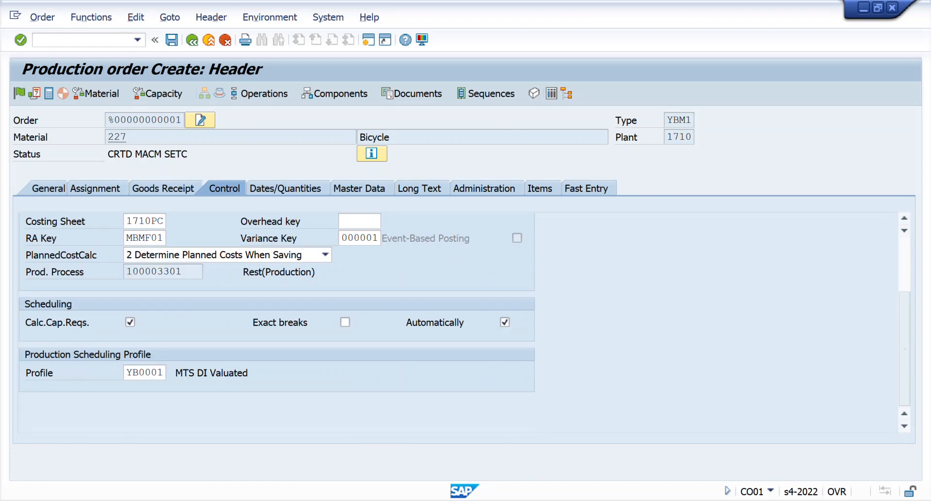
pyautogui.doubleClick(145, 372)
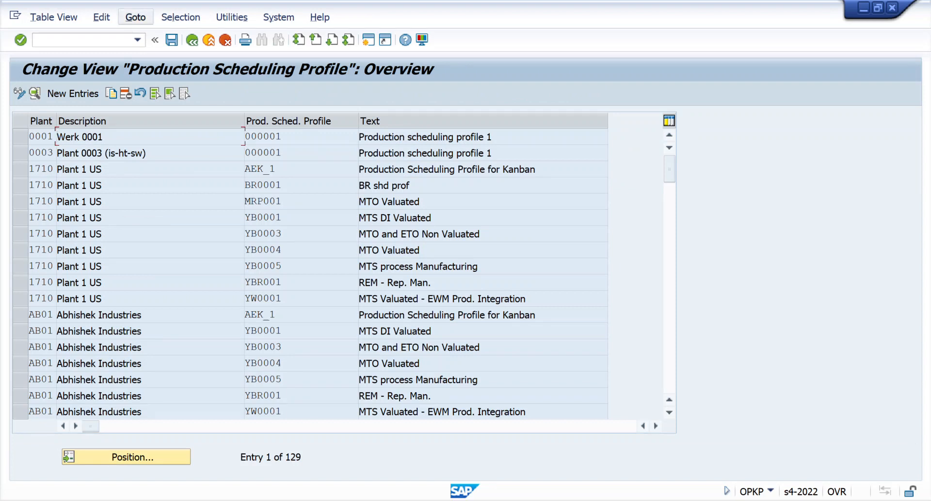
pyautogui.click(90, 40)
pyautogui.write('/oopkp')
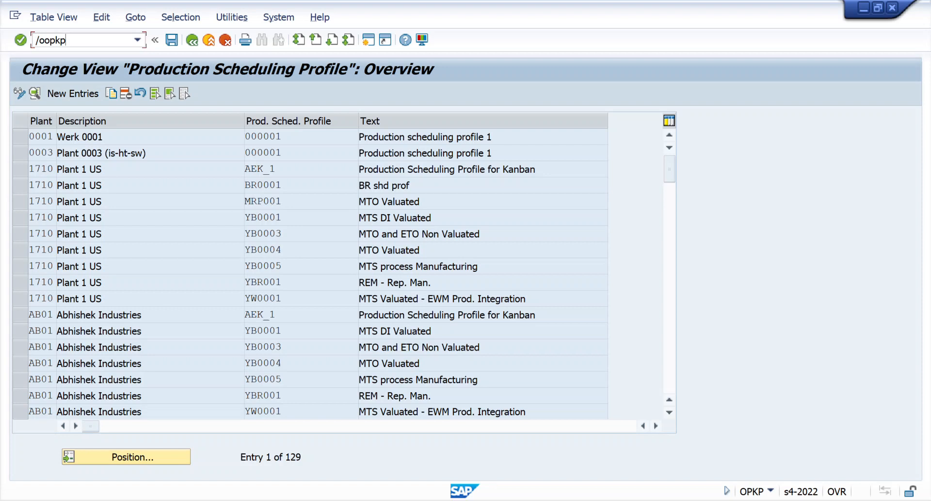
pyautogui.doubleClick(61, 218)
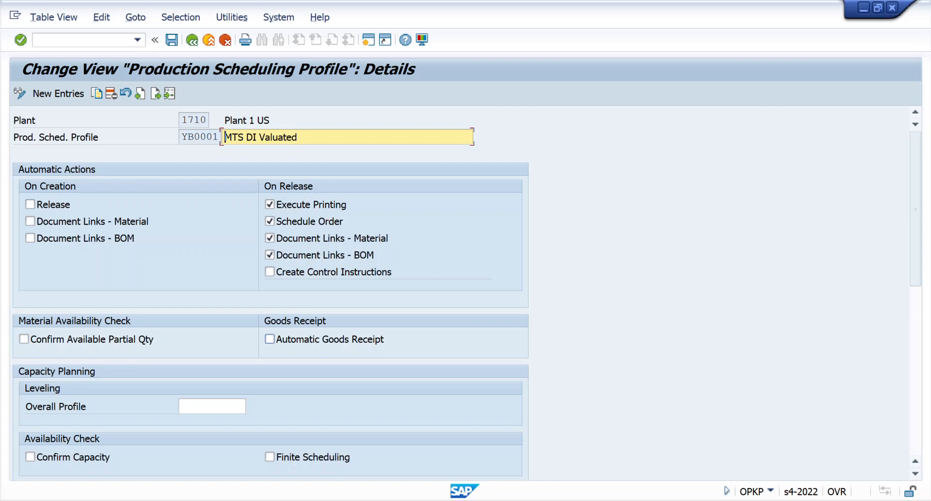
pyautogui.click(270, 339)
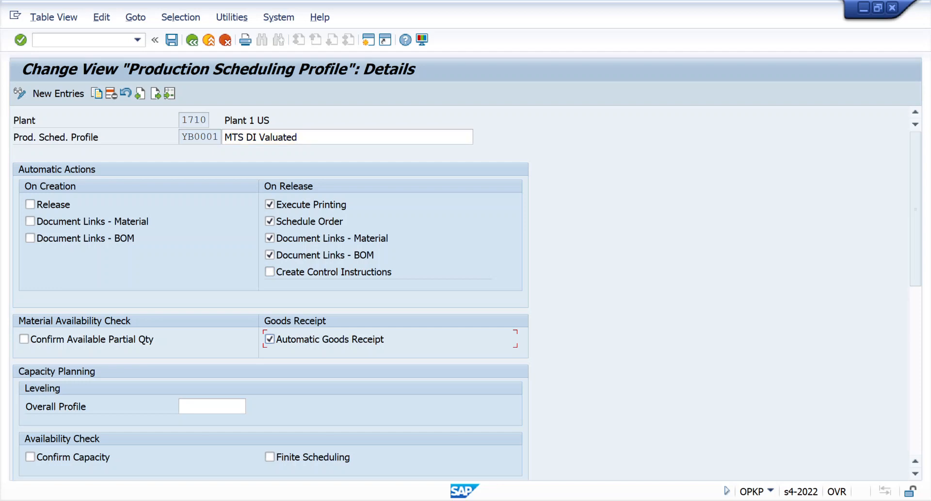
pyautogui.hotkey('ctrl', 's')
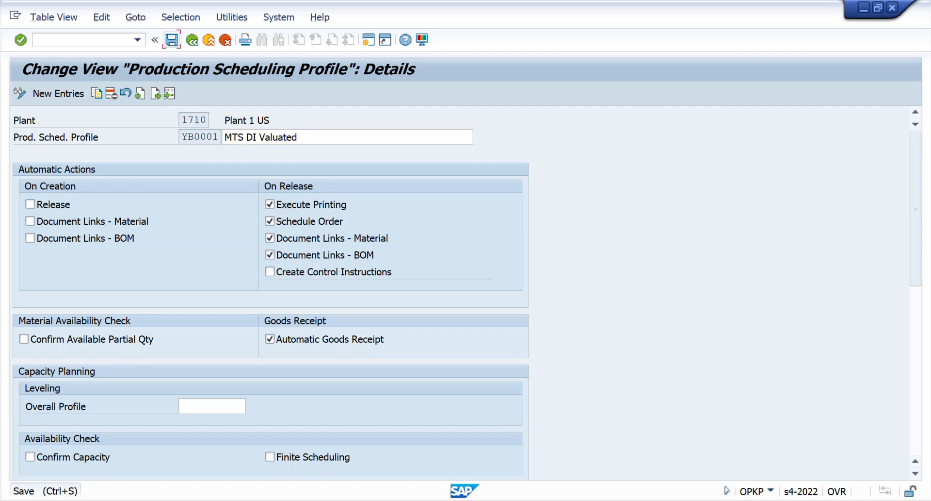
pyautogui.click(287, 257)
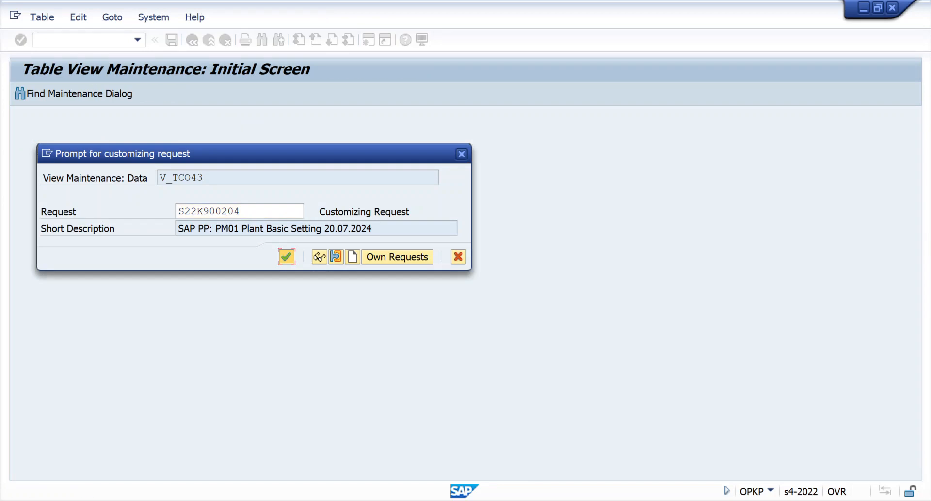
# - Reopen profile YB0001's details to recheck its goods receipt setting, then return to the production order
pyautogui.press('F3')
pyautogui.press('F3')
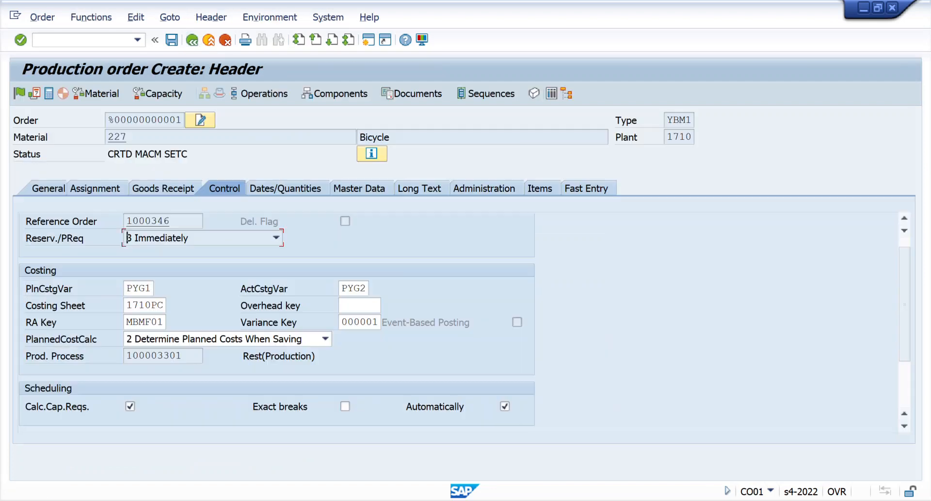
pyautogui.scroll(-2, 330, 347)
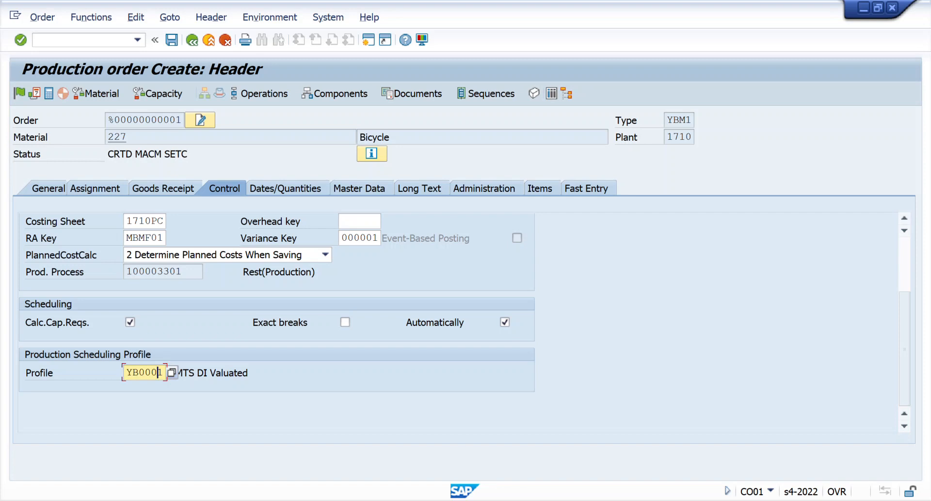
pyautogui.hotkey('alt', 'Tab')
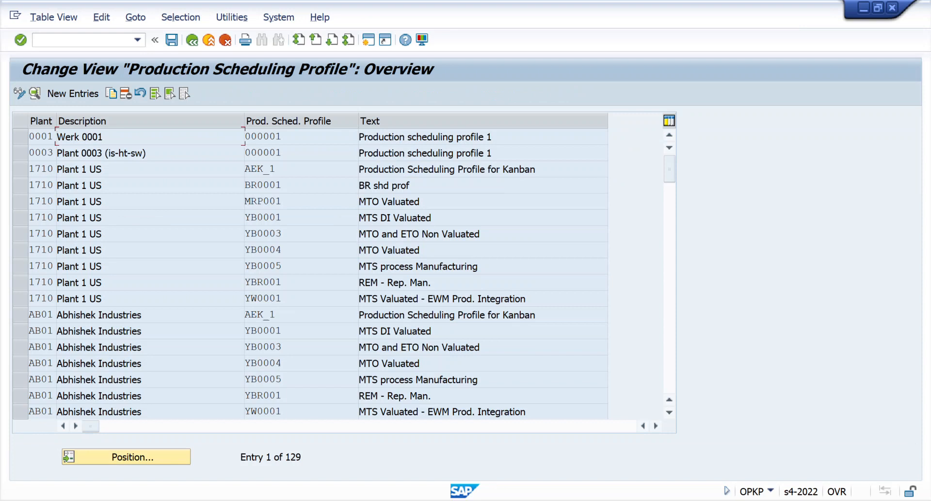
pyautogui.doubleClick(61, 218)
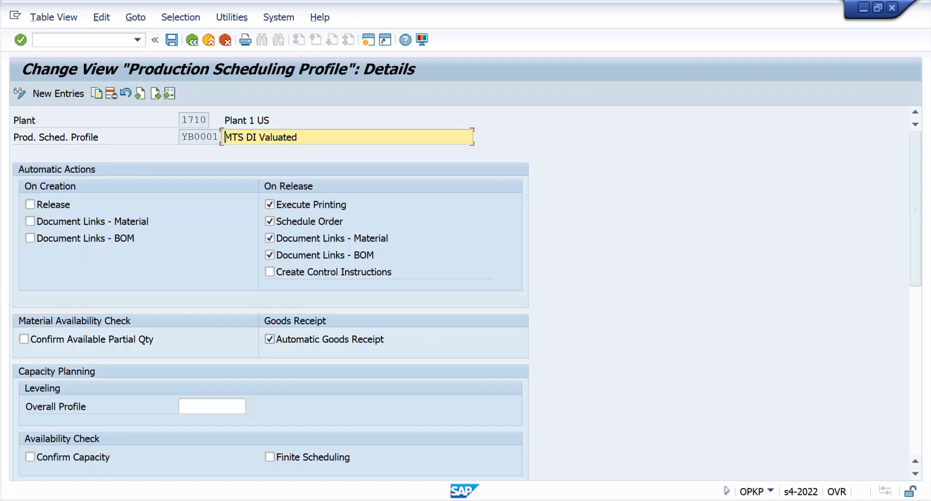
pyautogui.hotkey('ctrl', 's')
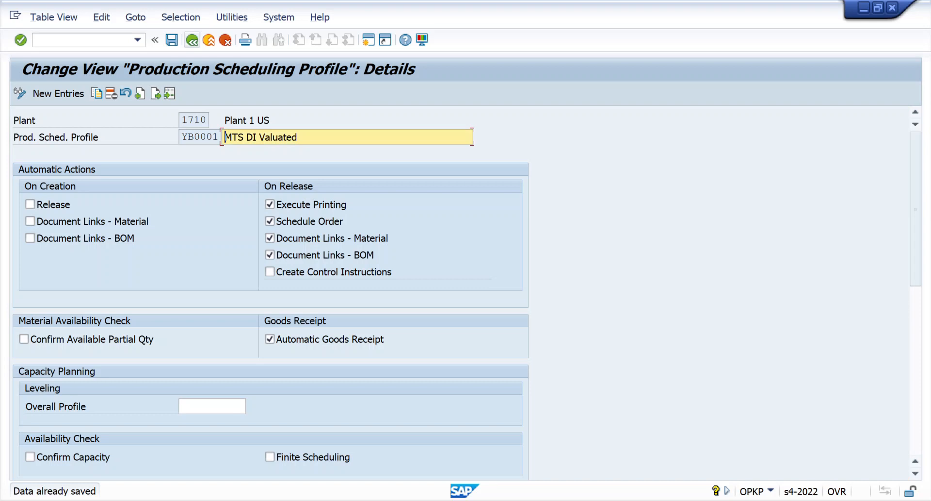
pyautogui.press('F3')
pyautogui.hotkey('alt', 'Tab')
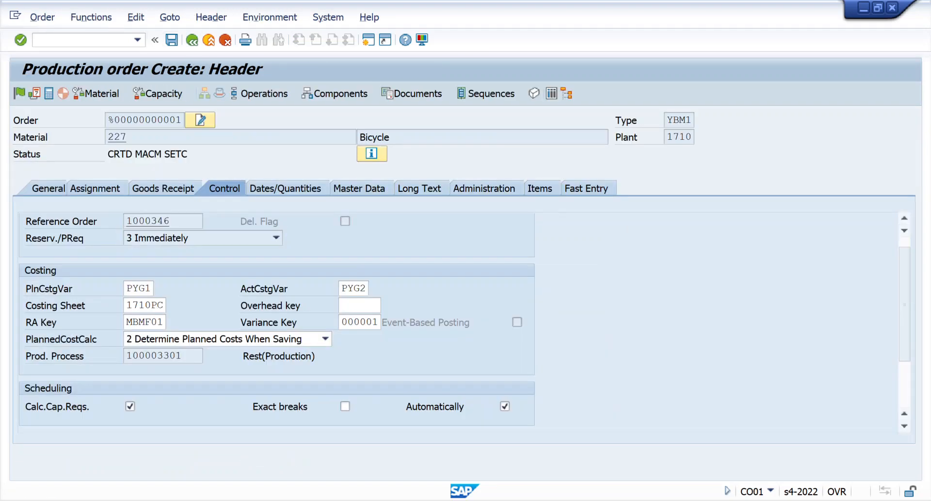
# - Save the new production order copied from 1000346
pyautogui.hotkey('ctrl', 's')
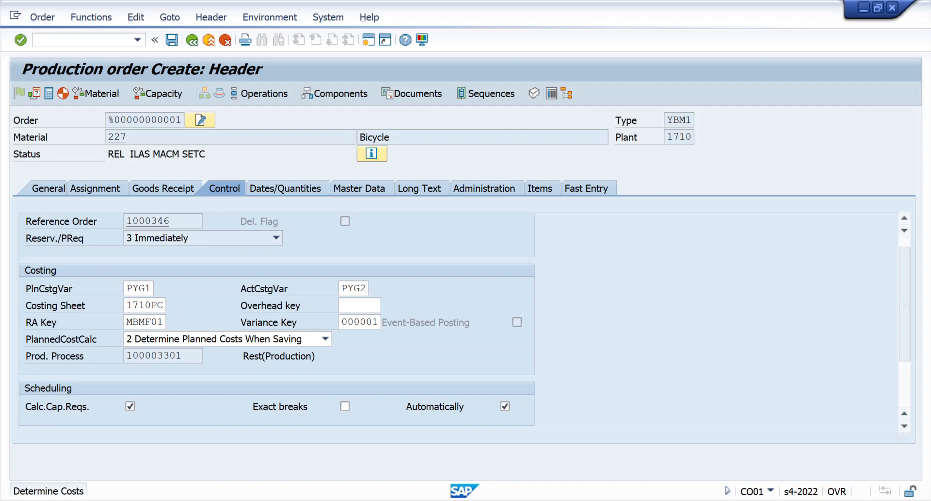
pyautogui.press('Return')
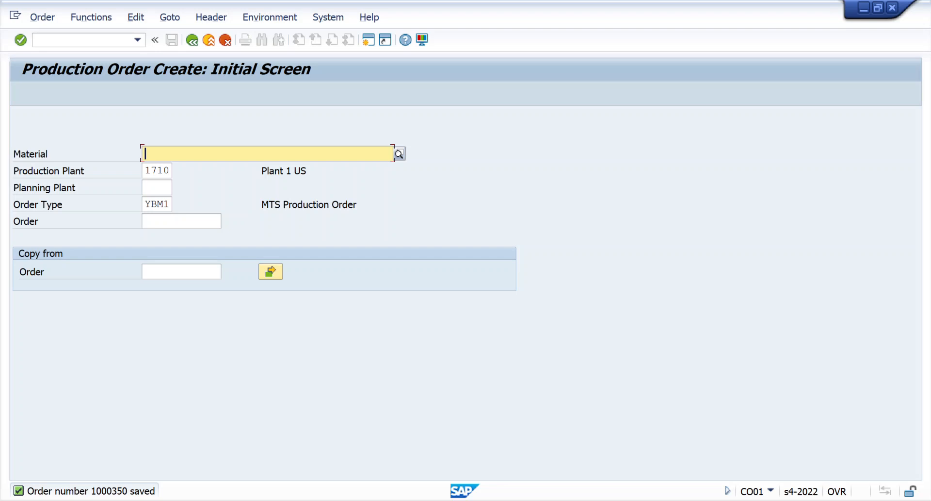
# - Start a confirmation for order 1000350 with CO15 and open its goods movements overview
pyautogui.click(83, 40)
pyautogui.write('/n')
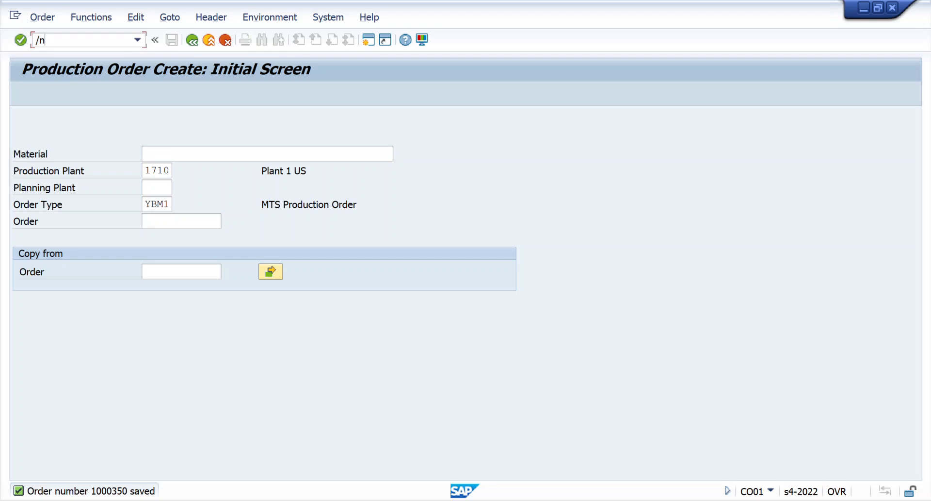
pyautogui.write('co15')
pyautogui.press('Return')
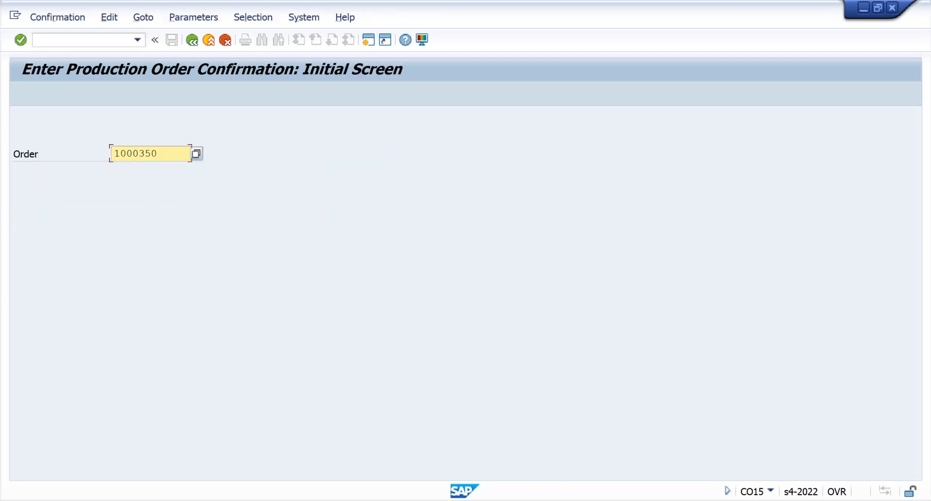
pyautogui.press('Return')
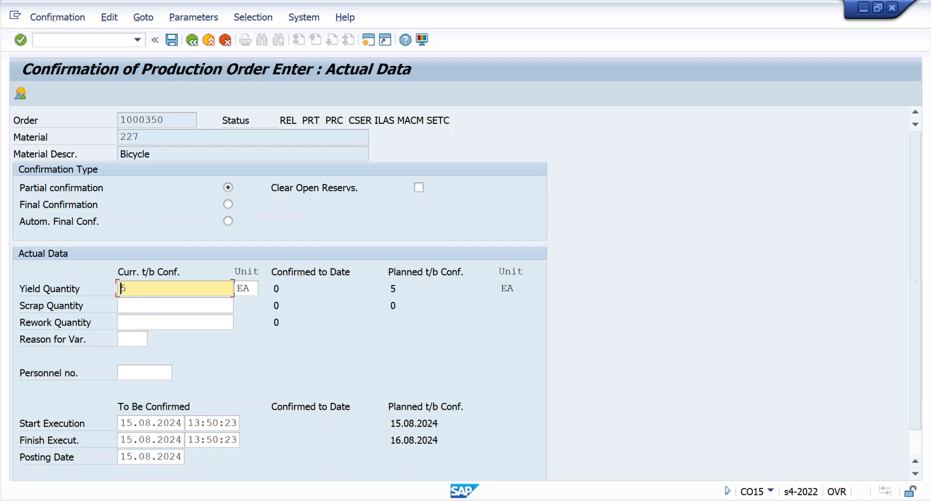
pyautogui.click(20, 93)
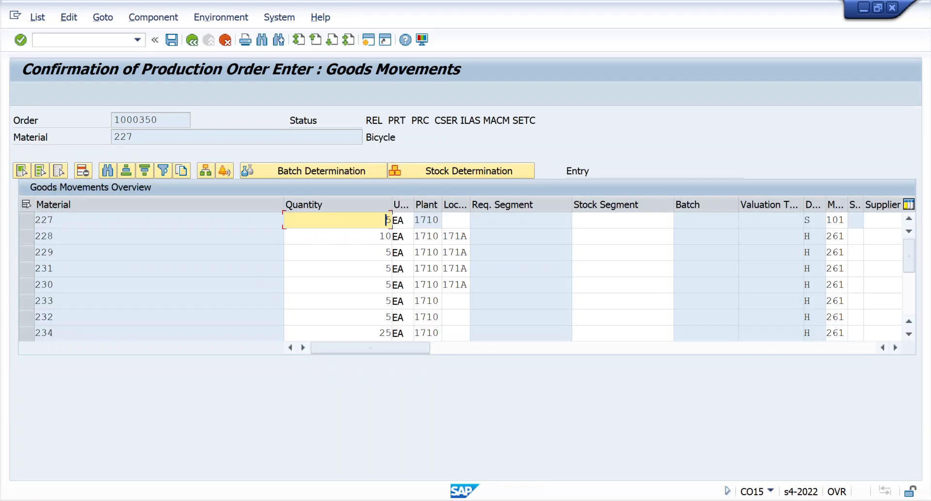
# - Enter storage location 171A in every goods movement row of order 1000350 and save the confirmation
pyautogui.click(455, 220)
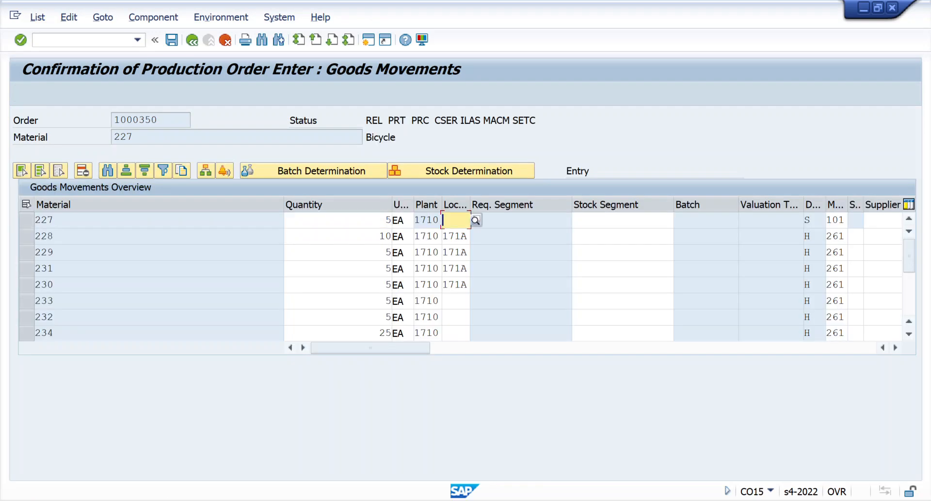
pyautogui.click(455, 220)
pyautogui.click(455, 235)
pyautogui.click(455, 301)
pyautogui.click(455, 301)
pyautogui.click(455, 301)
pyautogui.click(455, 301)
pyautogui.click(455, 315)
pyautogui.click(455, 317)
pyautogui.click(455, 332)
pyautogui.click(455, 332)
pyautogui.click(455, 349)
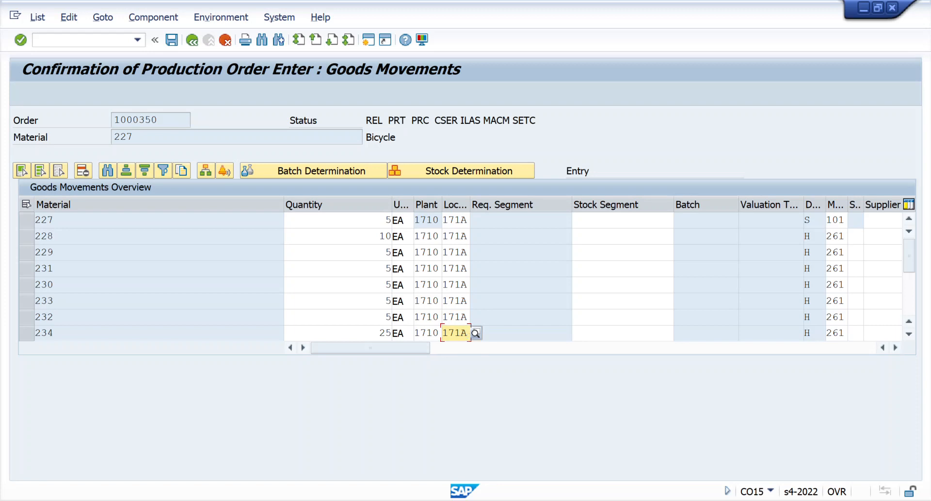
pyautogui.hscroll(2, 582, 276)
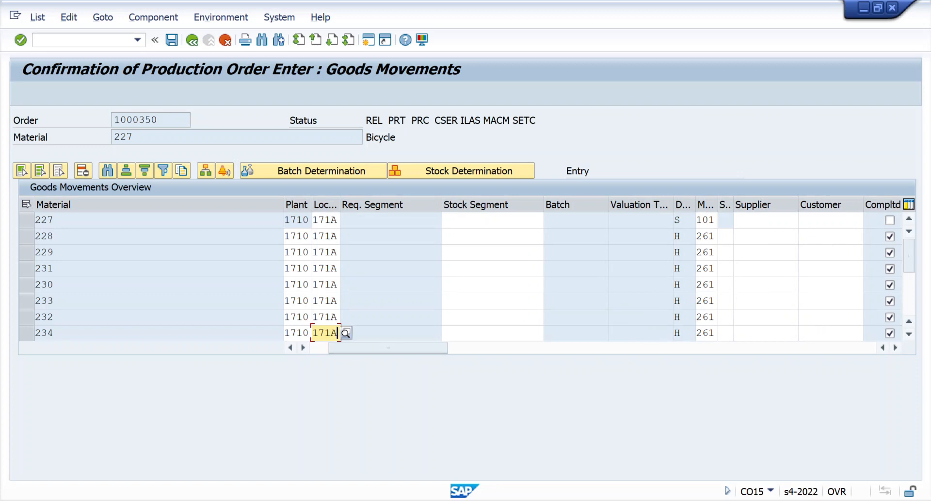
pyautogui.click(172, 40)
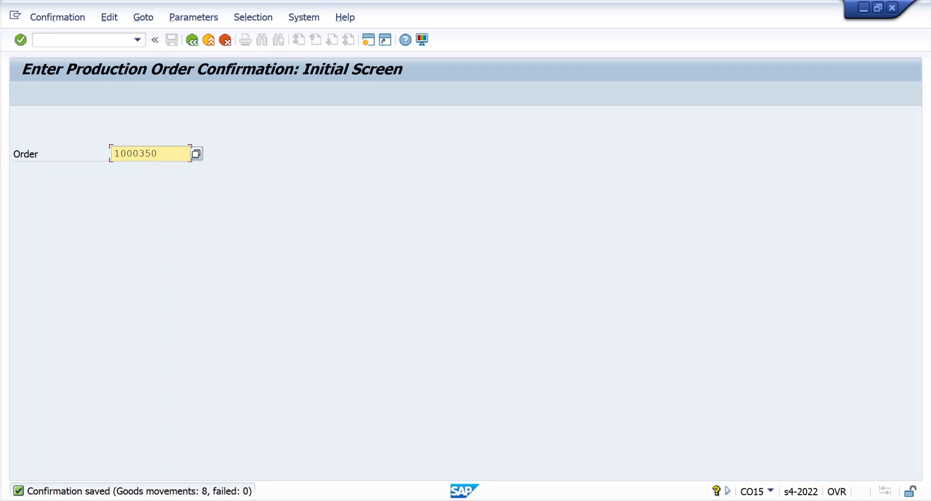
pyautogui.click(192, 40)
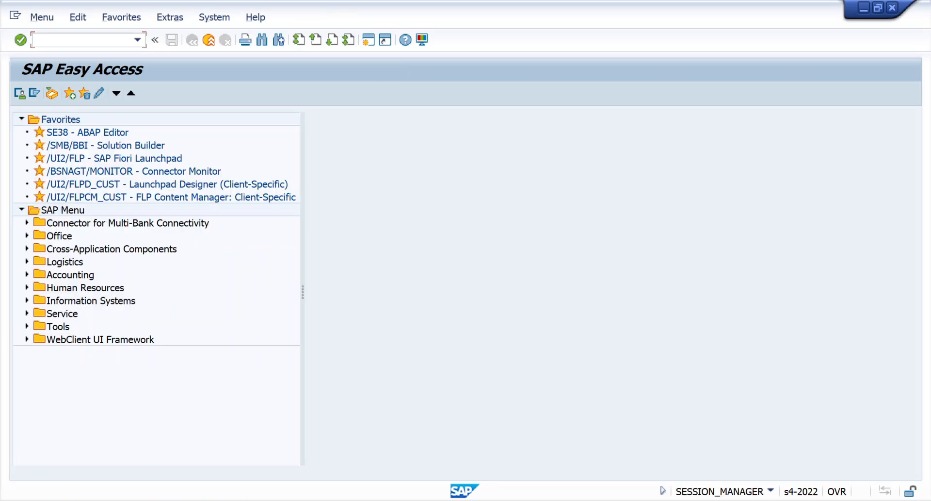
pyautogui.moveTo(459, 498)
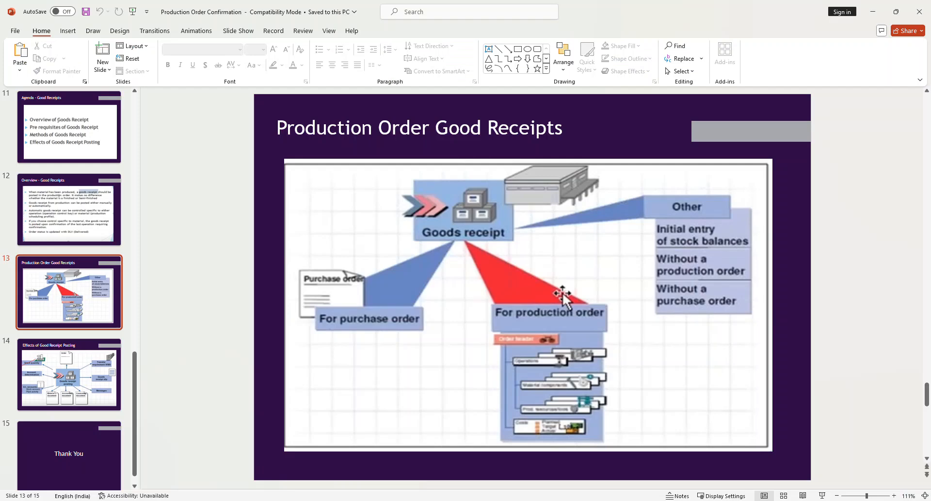
pyautogui.press('Down')
pyautogui.press('Down')
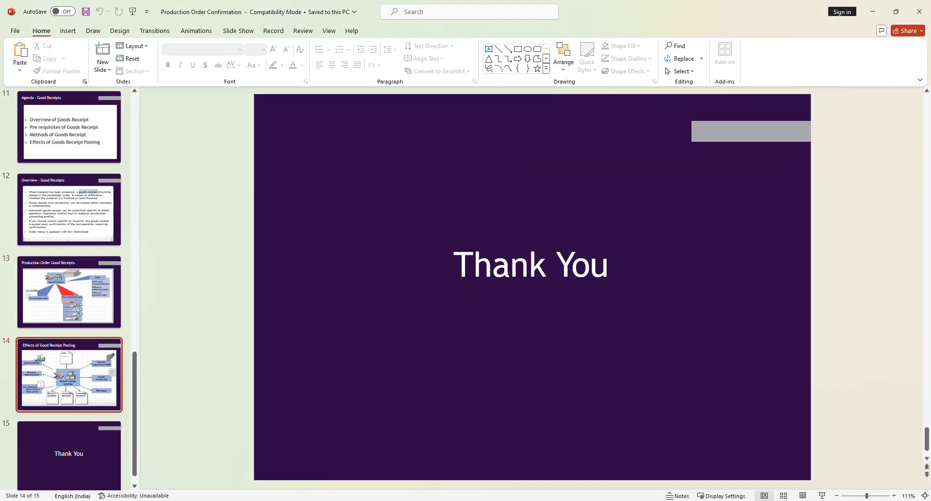
pyautogui.press('Up')
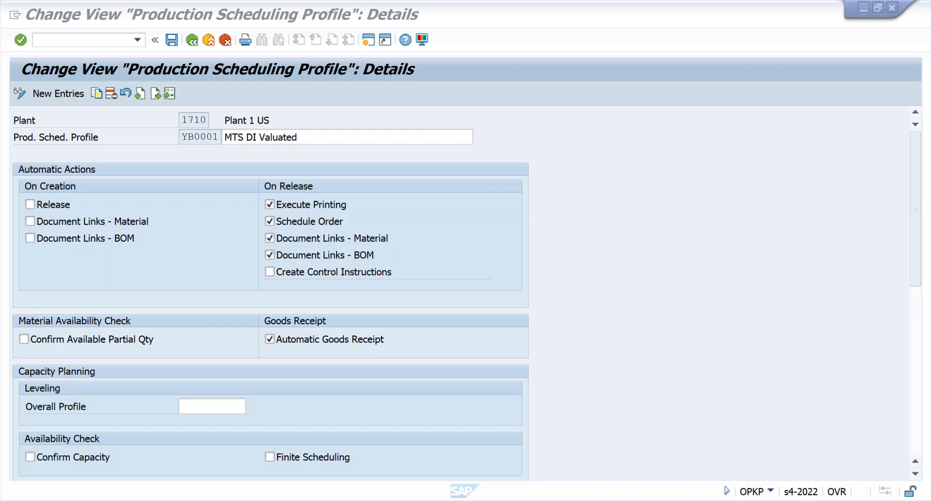
# - Examine order 1000350's operations and the work scheduling data of material 227, including its production scheduling profile
pyautogui.press('F3')
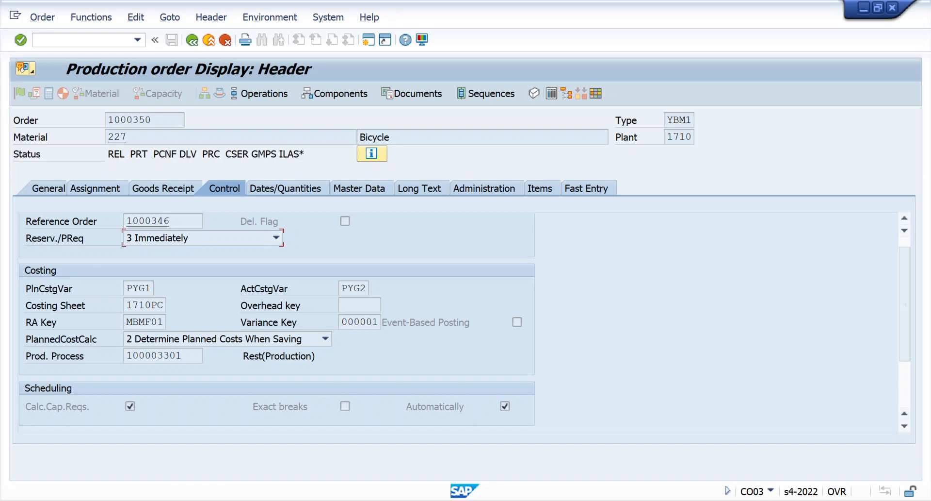
pyautogui.click(263, 94)
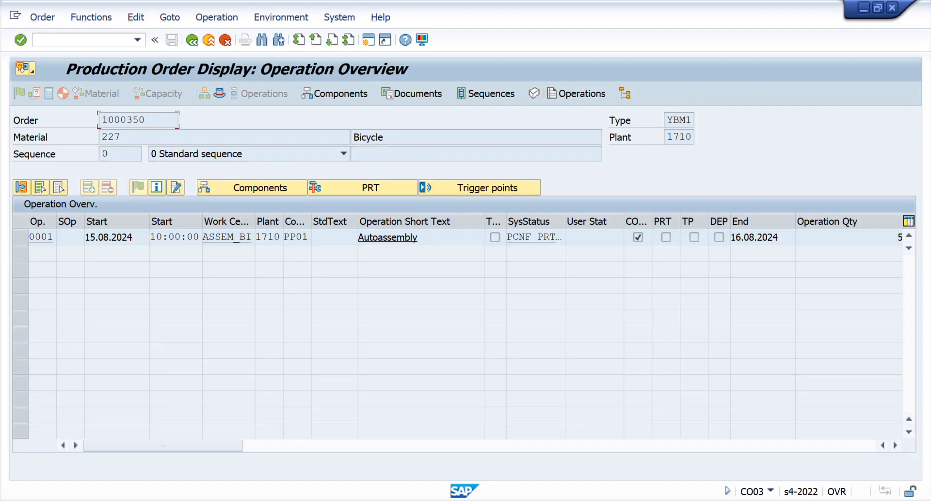
pyautogui.moveTo(309, 236); pyautogui.dragTo(284, 237)
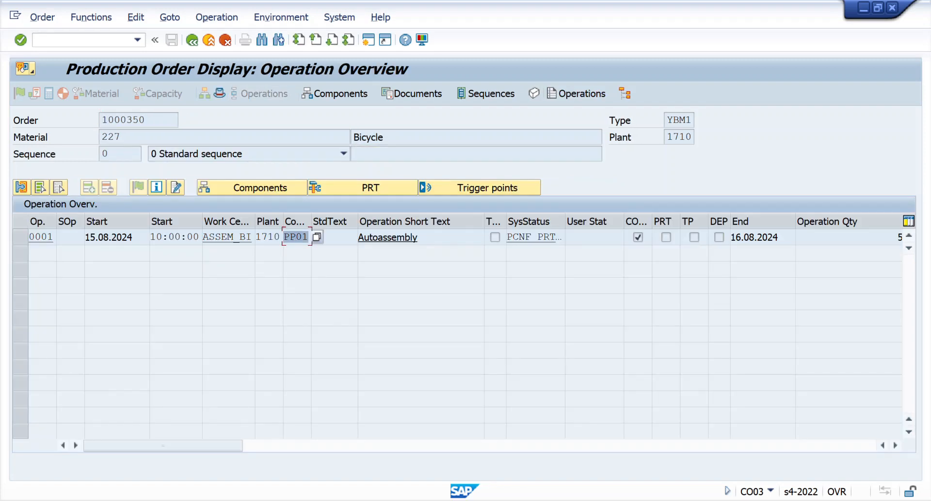
pyautogui.click(297, 236)
pyautogui.doubleClick(111, 137)
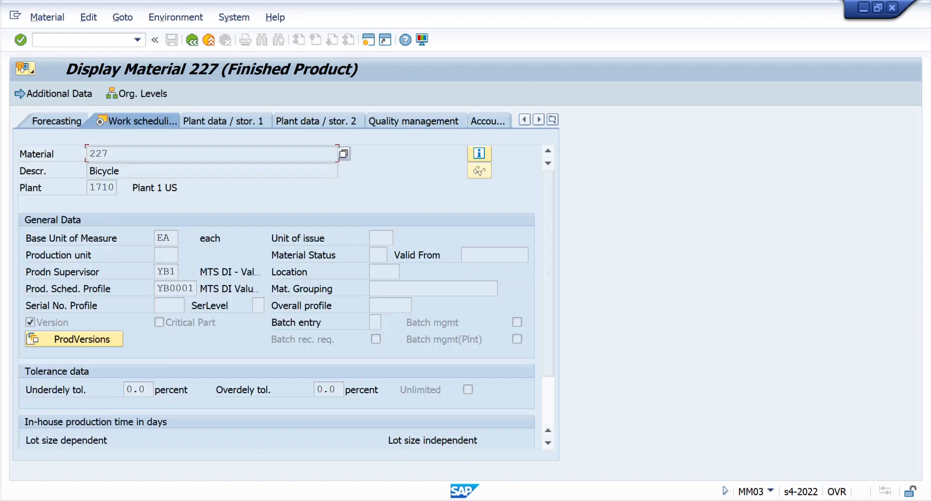
pyautogui.doubleClick(175, 289)
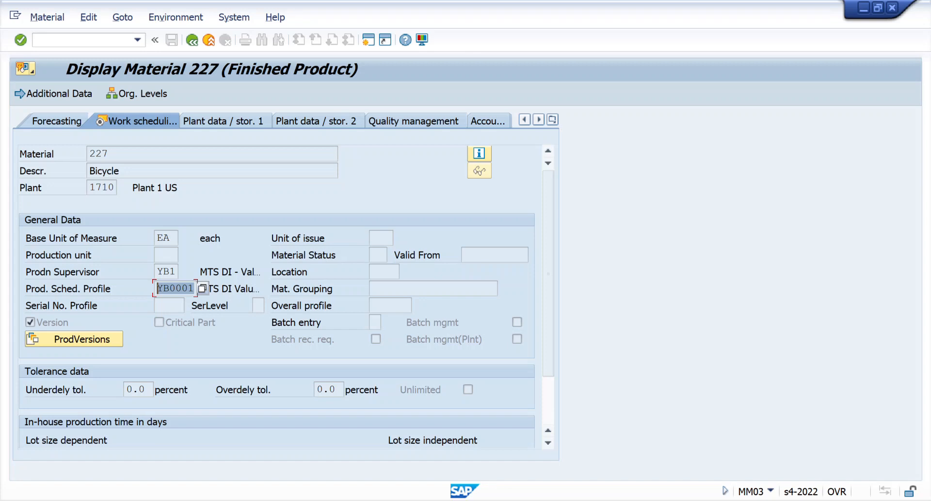
pyautogui.click(192, 40)
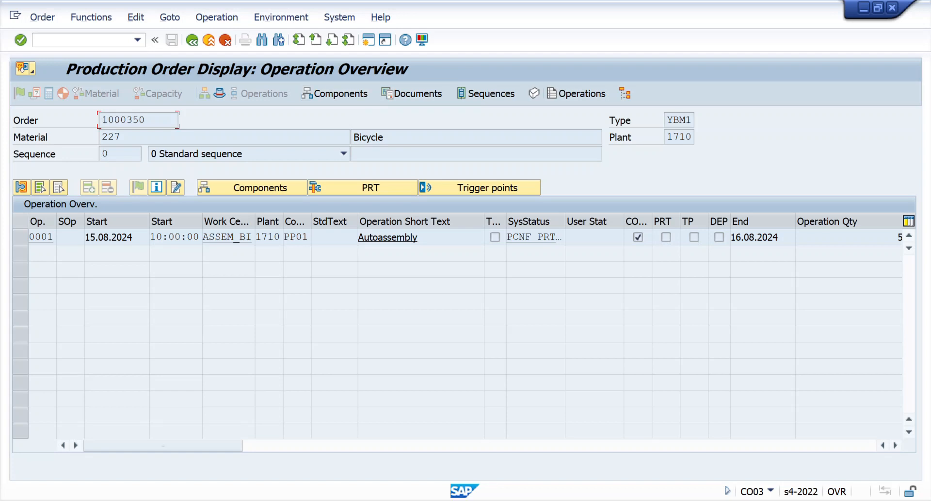
# - Open the header of order 1000350 and check its production scheduling profile on the control data
pyautogui.click(220, 93)
pyautogui.scroll(-2, 325, 339)
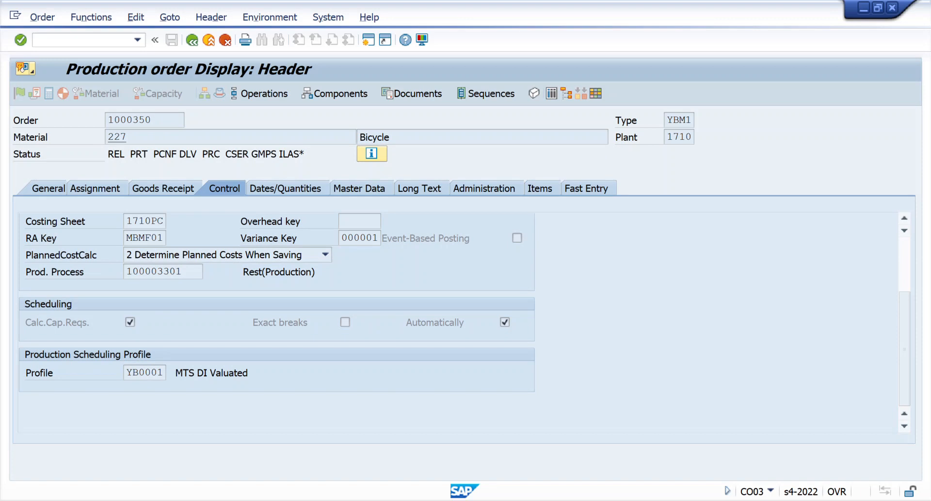
# - Open production scheduling profile YB0001 for plant 1710, clear its Automatic Goods Receipt option and return to the profile overview
pyautogui.hotkey('alt', 'Tab')
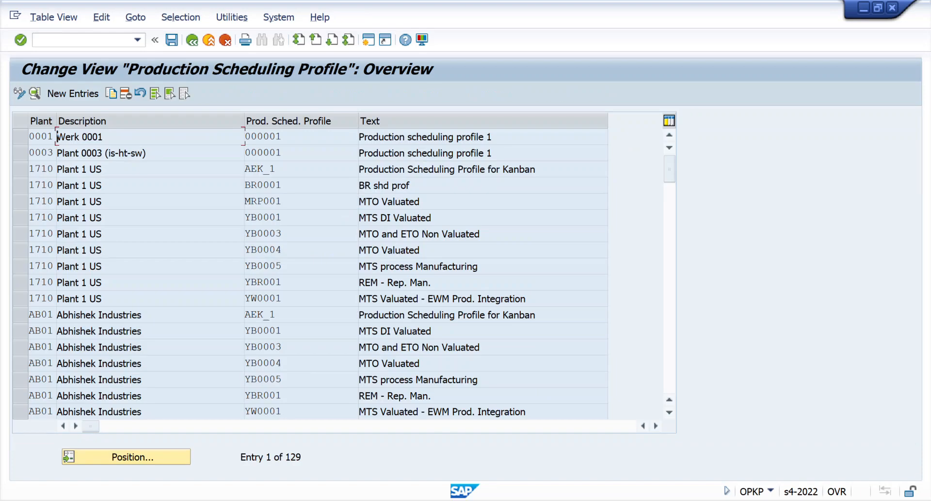
pyautogui.doubleClick(264, 217)
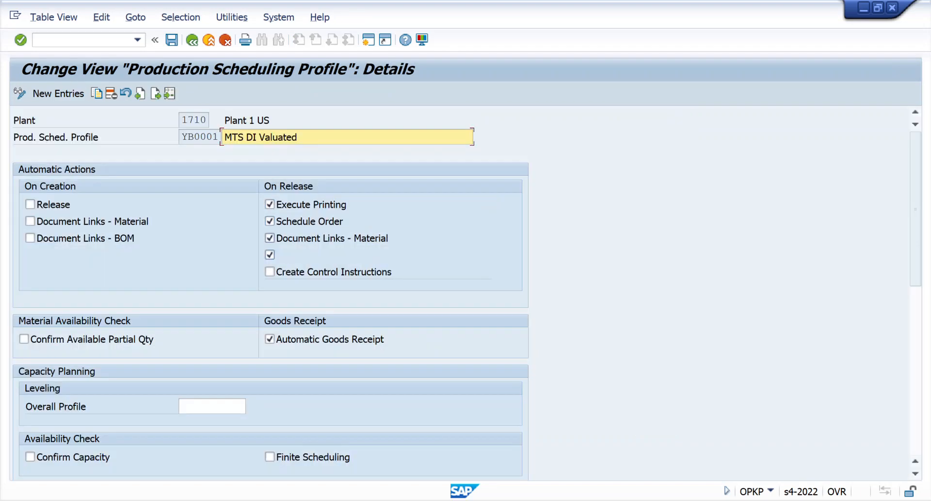
pyautogui.scroll(-2, 270, 291)
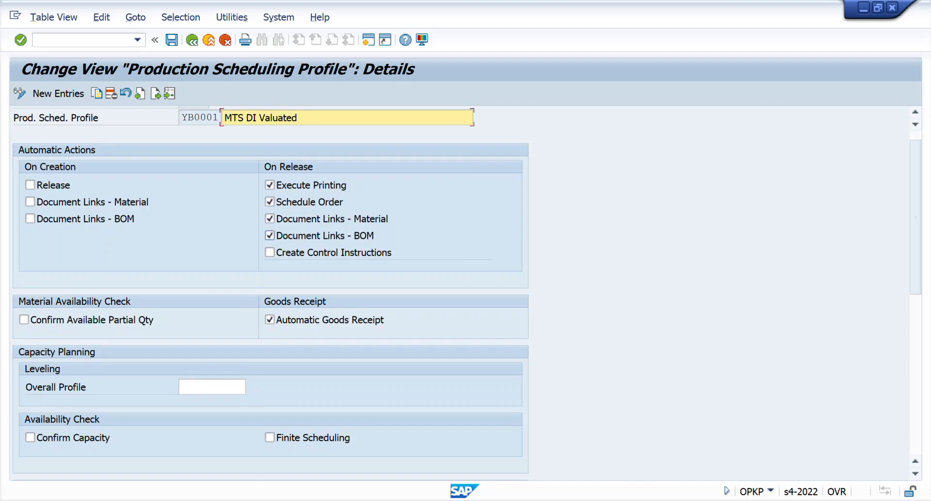
pyautogui.scroll(-3, 269, 291)
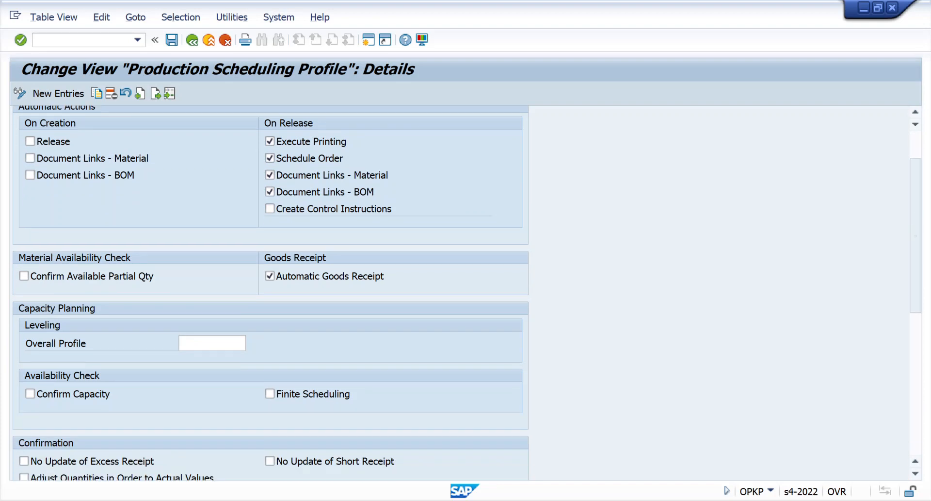
pyautogui.click(270, 266)
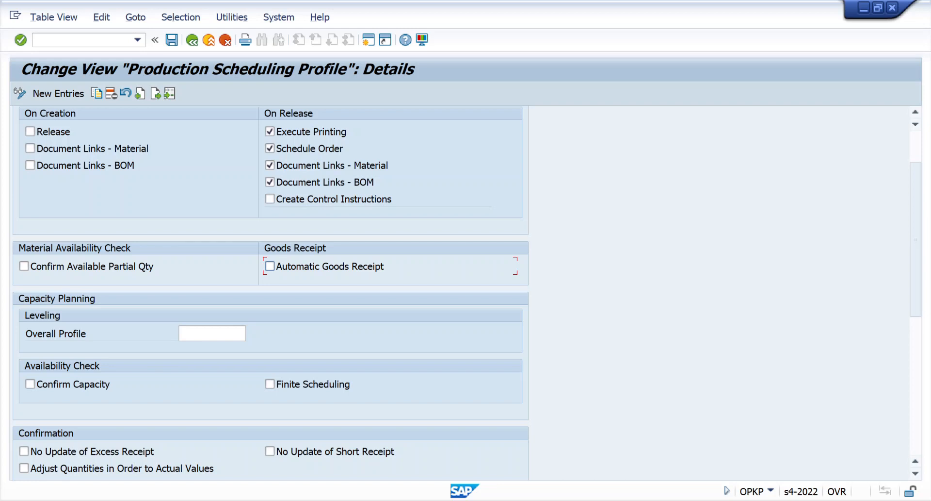
pyautogui.press('space')
pyautogui.press('space')
pyautogui.scroll(-5, 466, 291)
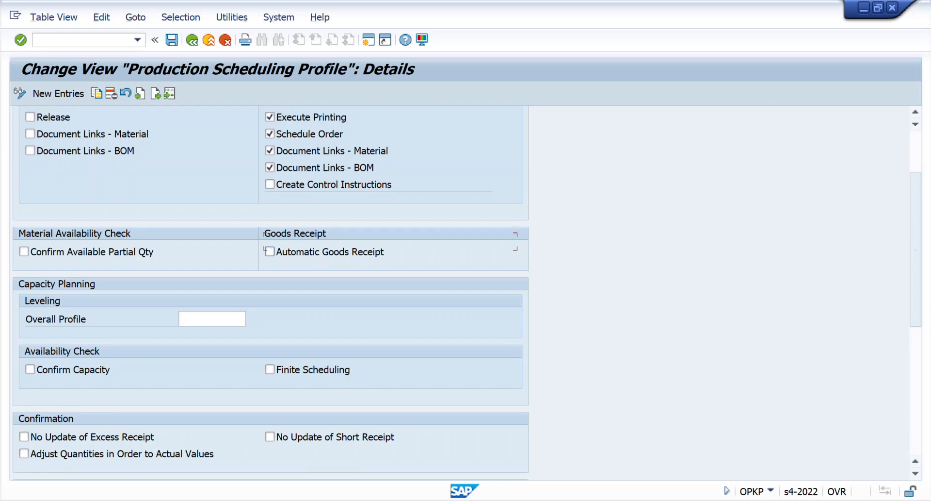
pyautogui.scroll(-3, 270, 291)
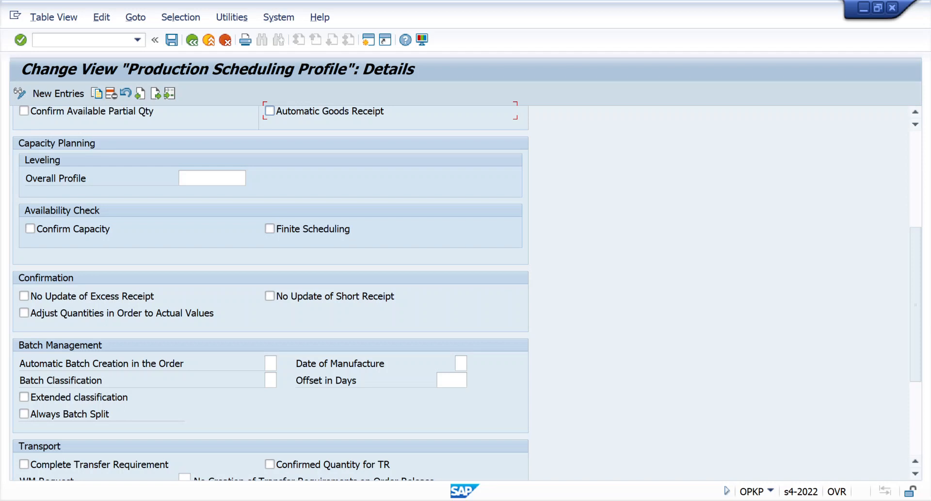
pyautogui.scroll(-7, 270, 291)
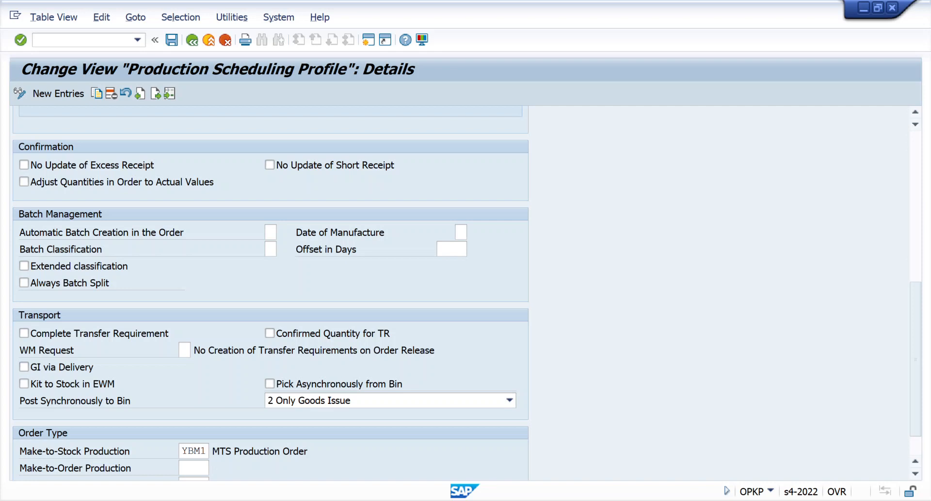
pyautogui.scroll(6, 271, 291)
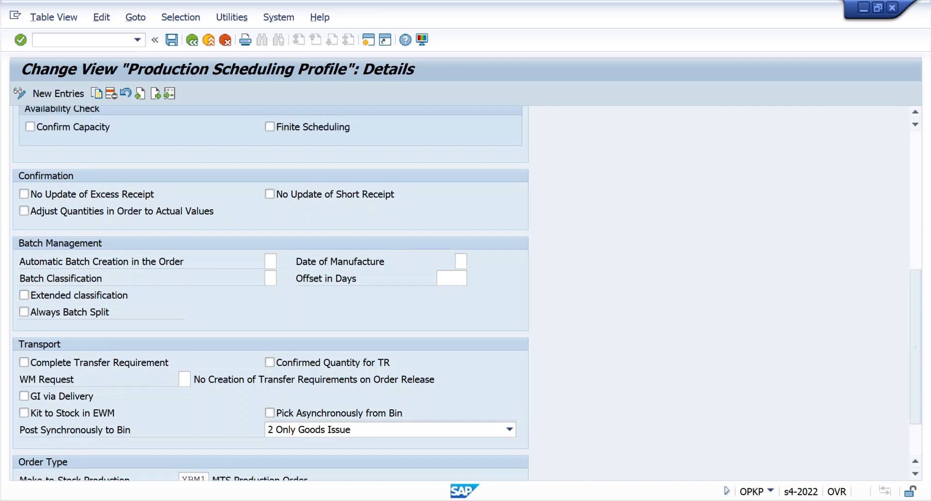
pyautogui.scroll(8, 270, 291)
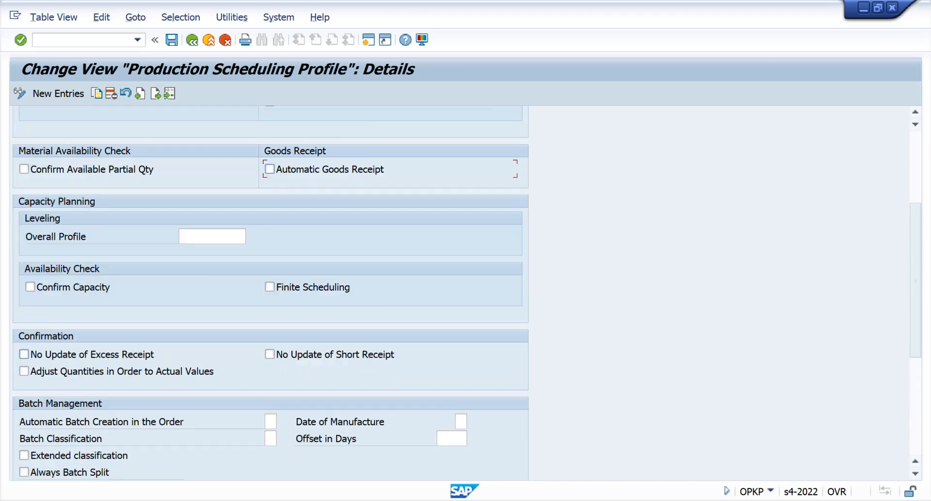
pyautogui.scroll(3, 270, 291)
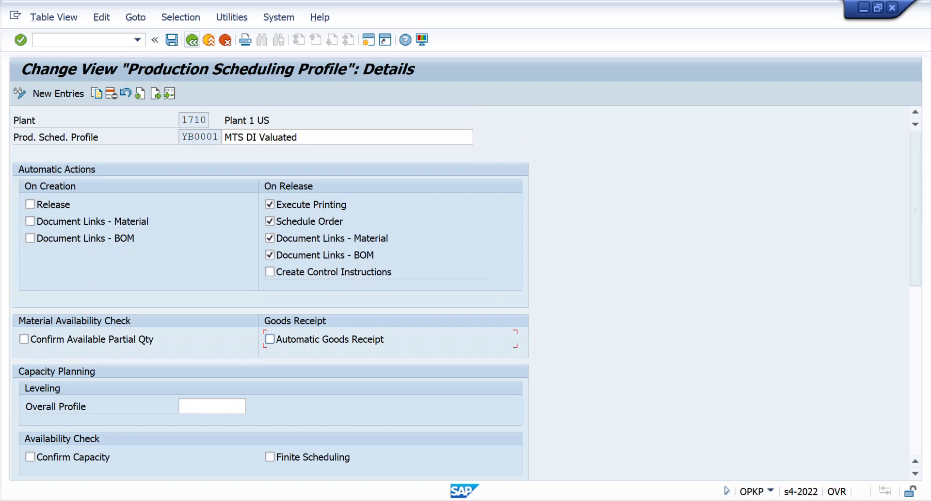
pyautogui.click(193, 41)
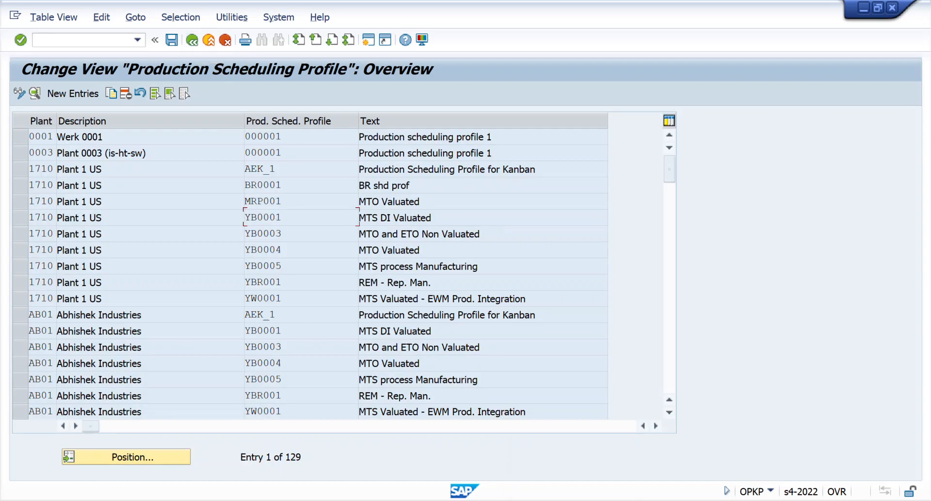
# - Switch to the PowerPoint presentation on goods receipt posting
pyautogui.click(574, 466)
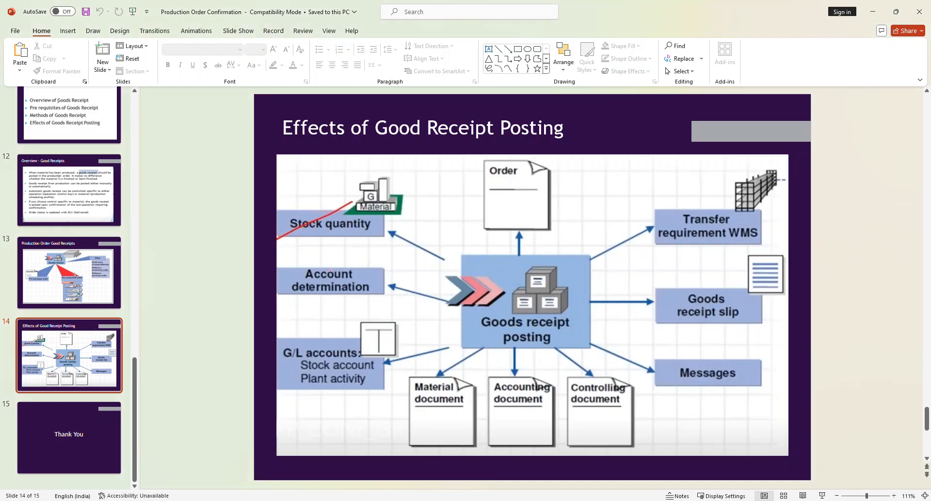